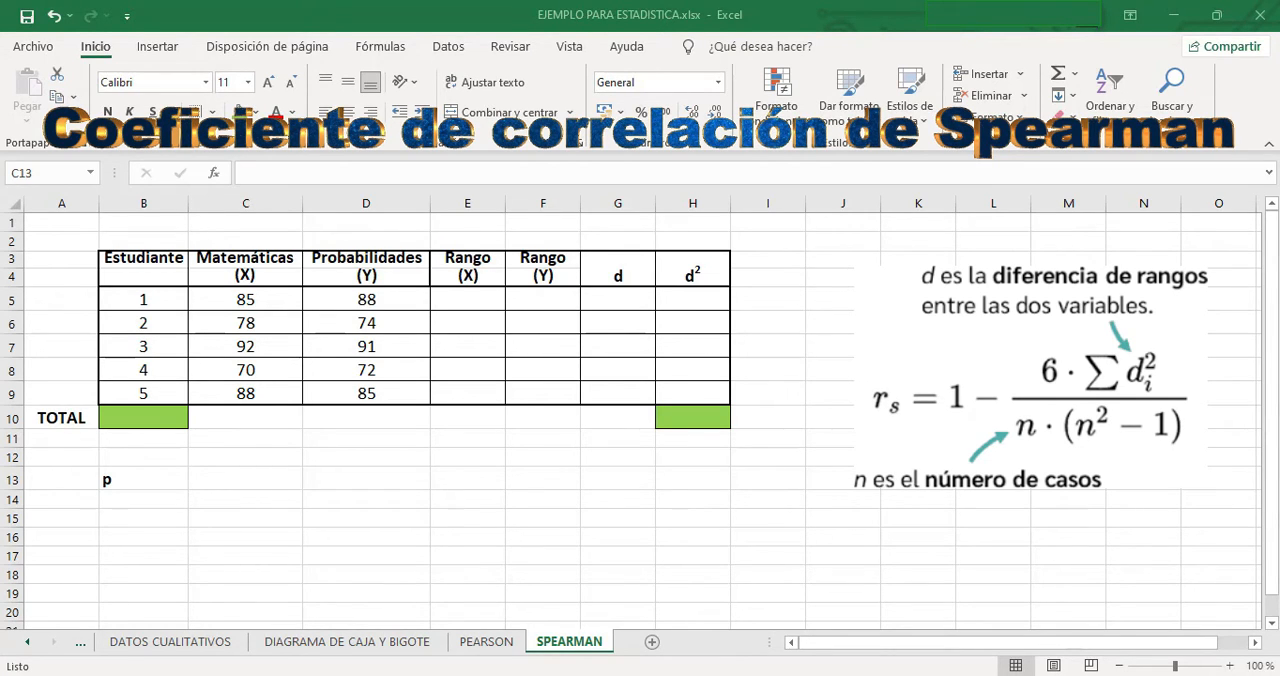
# - Enter =JERARQUIA.MEDIA(C5,C5:C9,1) in E5 to rank the first Matemáticas grade in ascending order
pyautogui.click(455, 297)
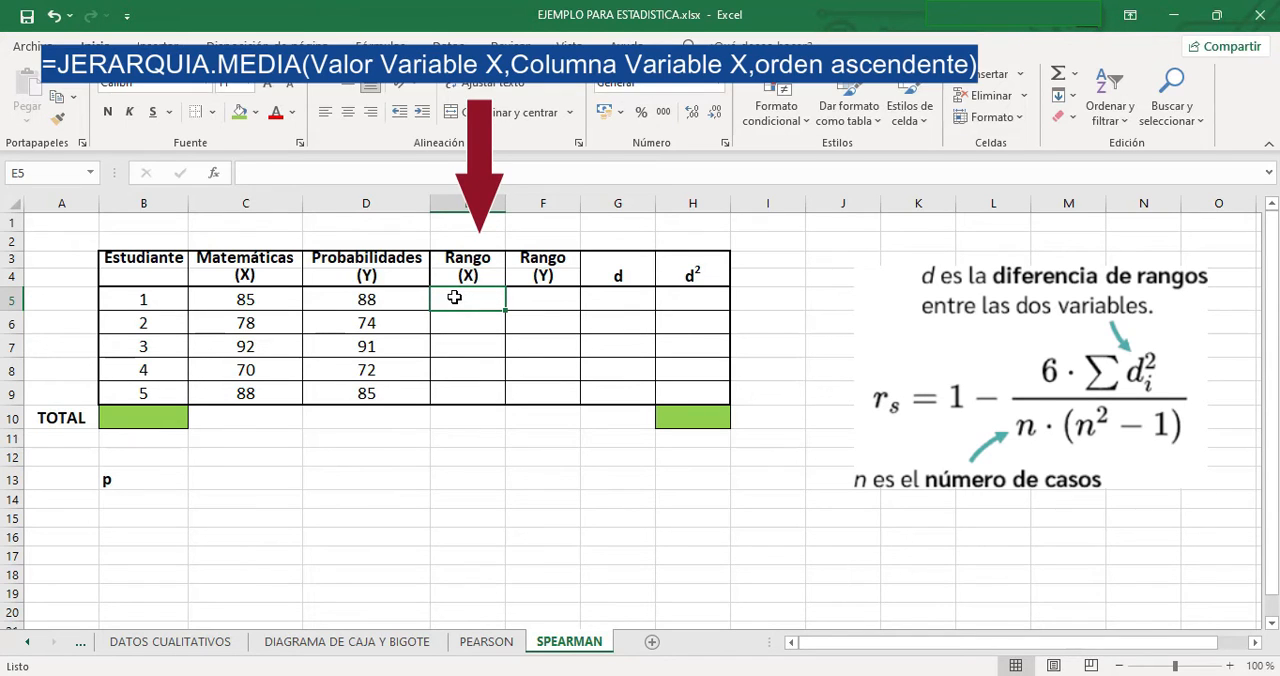
pyautogui.write('=jera')
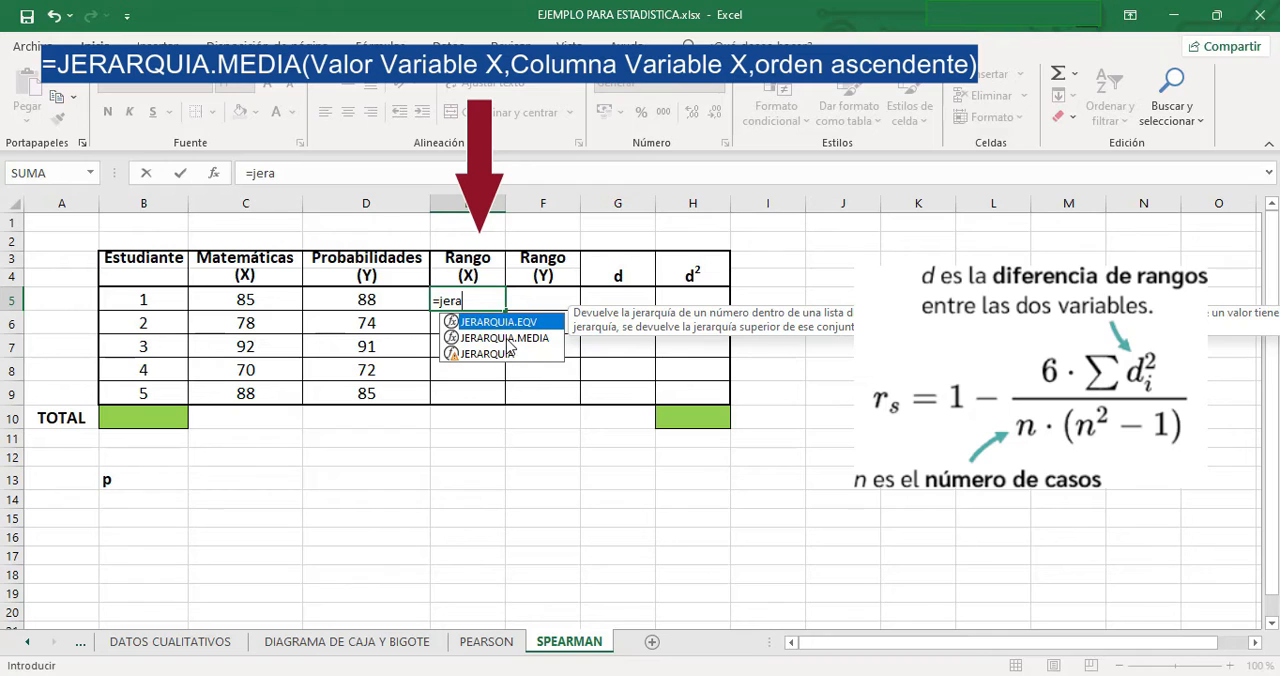
pyautogui.doubleClick(504, 338)
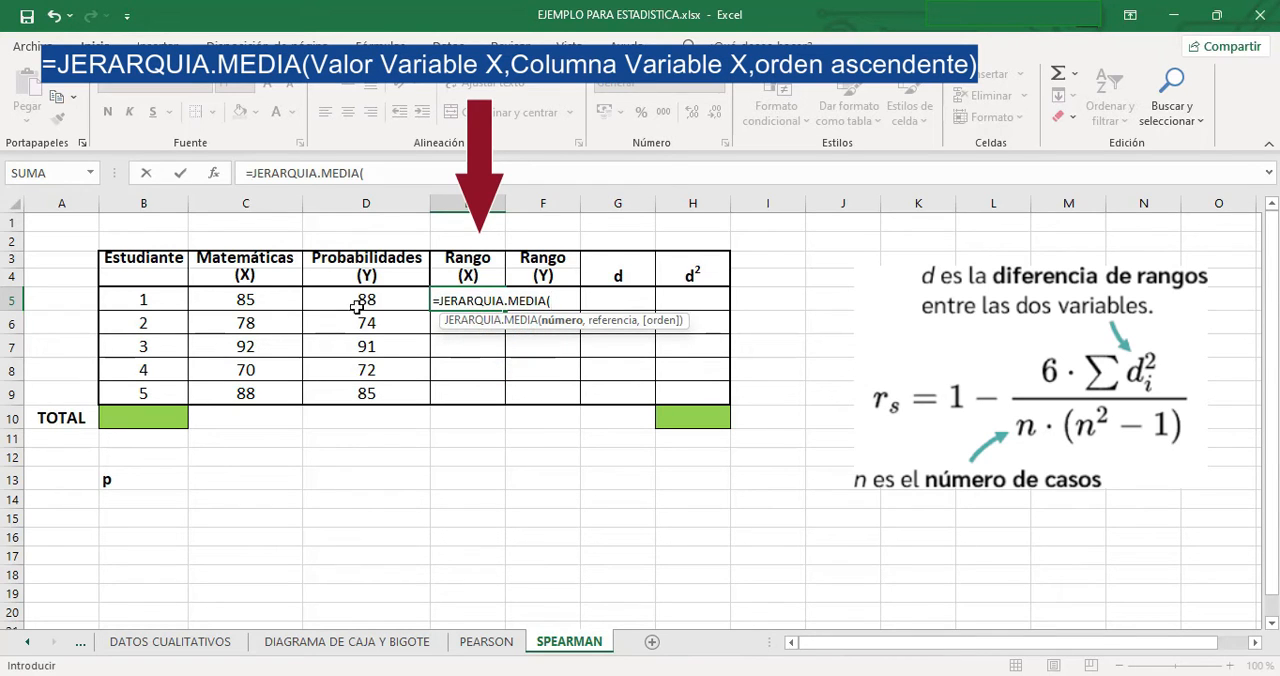
pyautogui.click(231, 300)
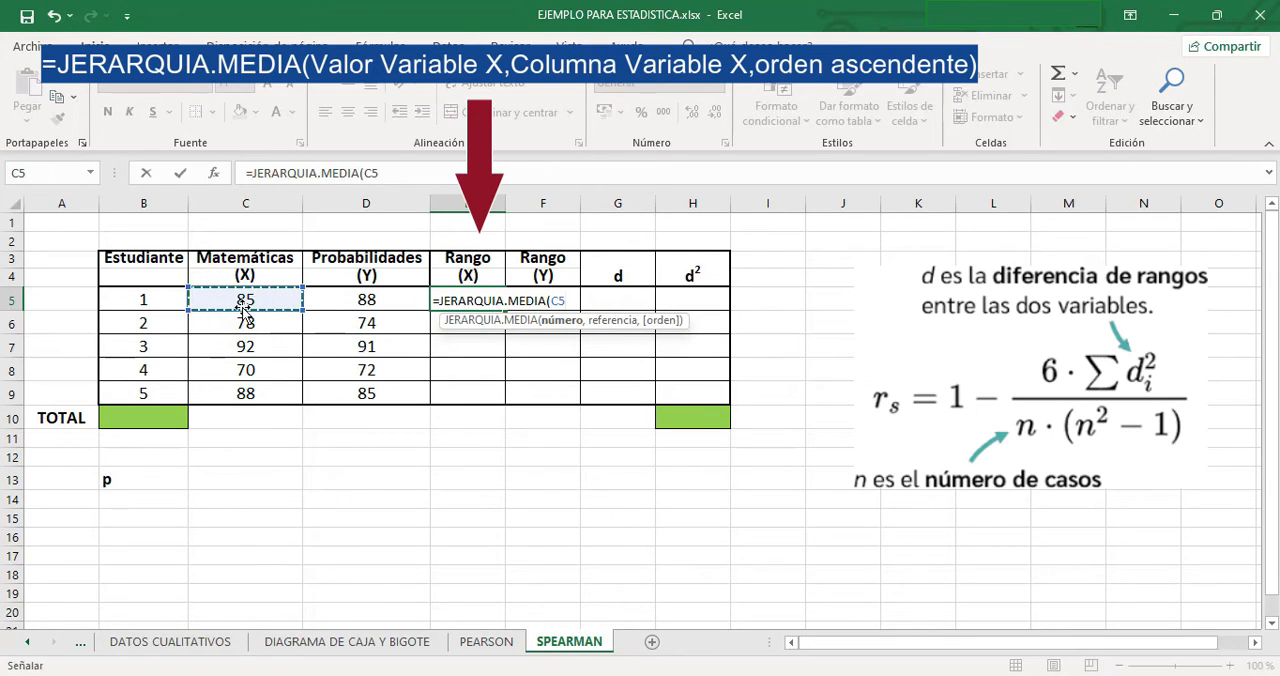
pyautogui.write(',')
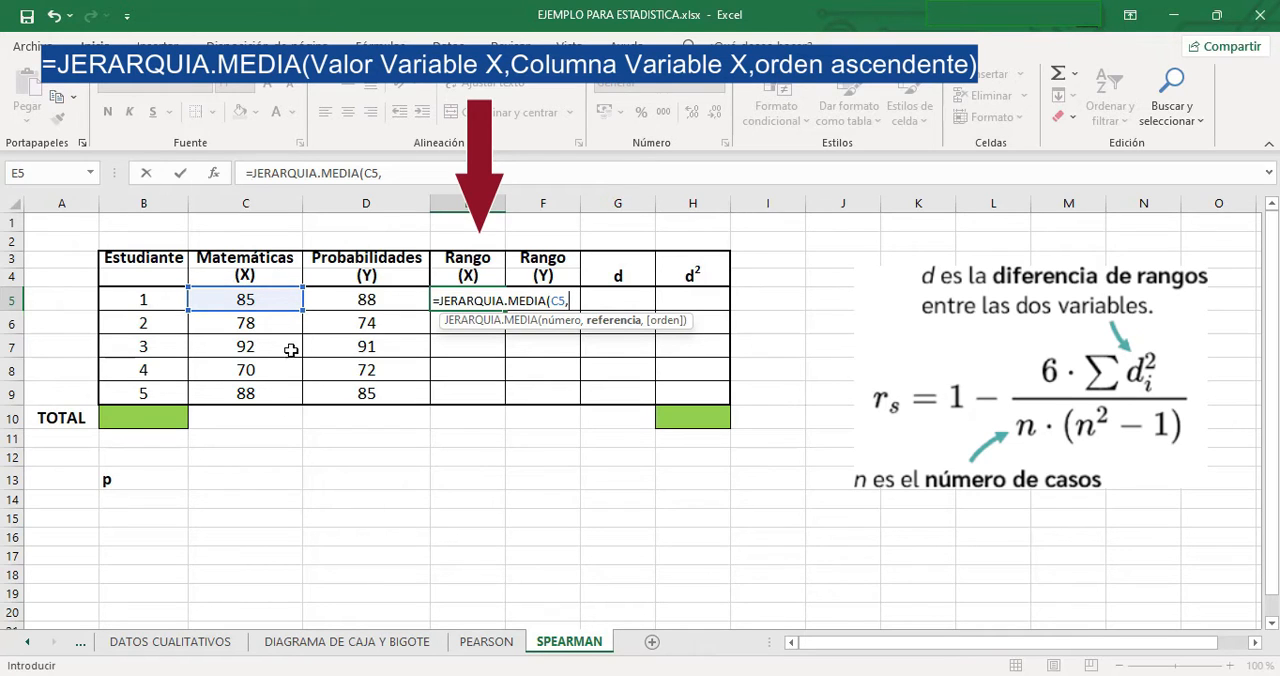
pyautogui.moveTo(301, 308); pyautogui.dragTo(302, 400)
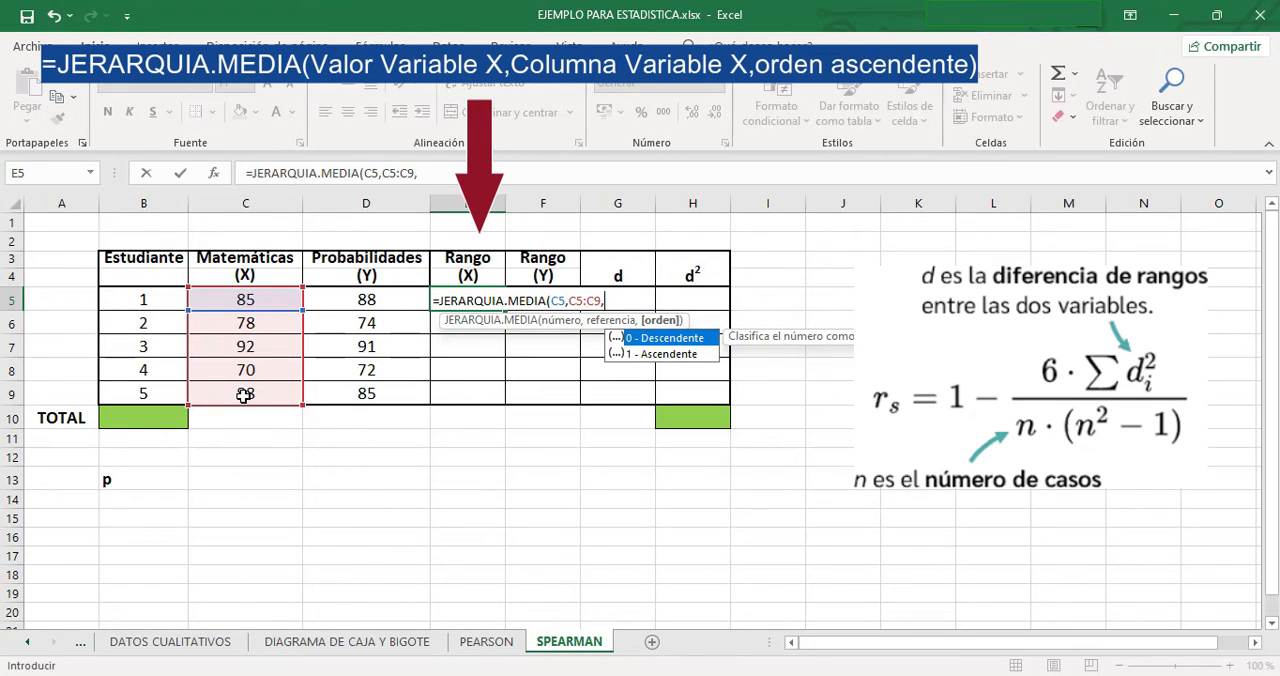
pyautogui.doubleClick(659, 354)
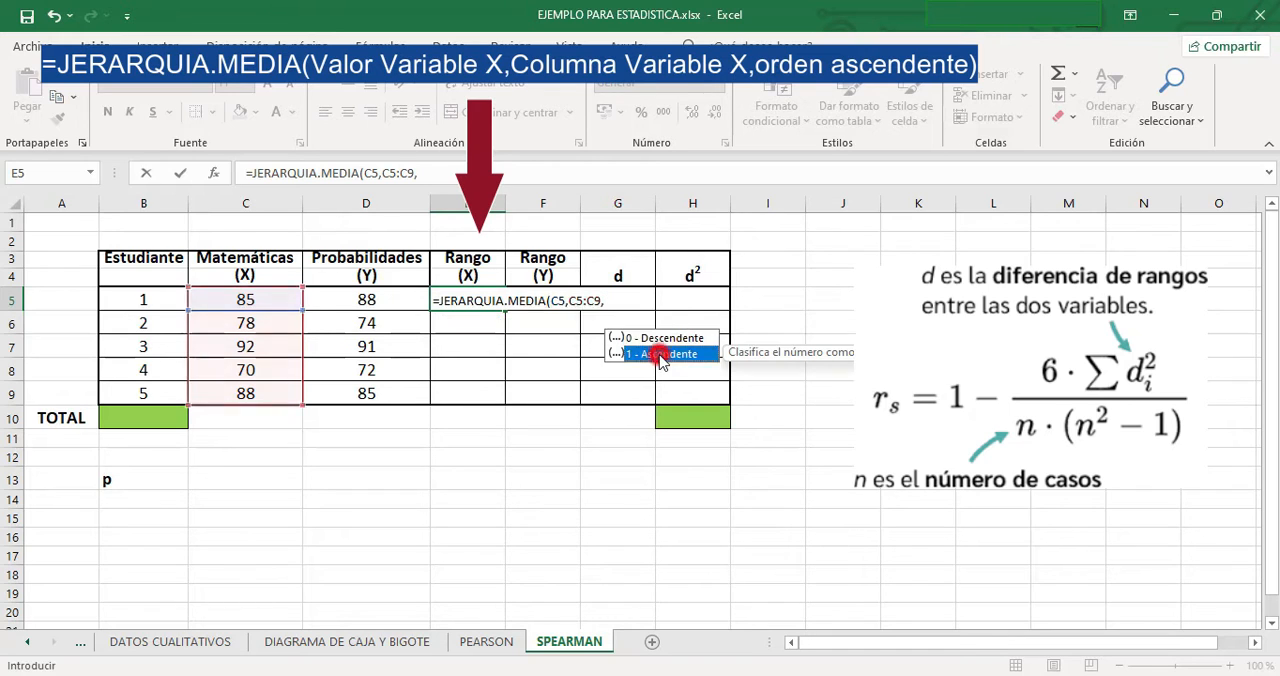
pyautogui.write(')')
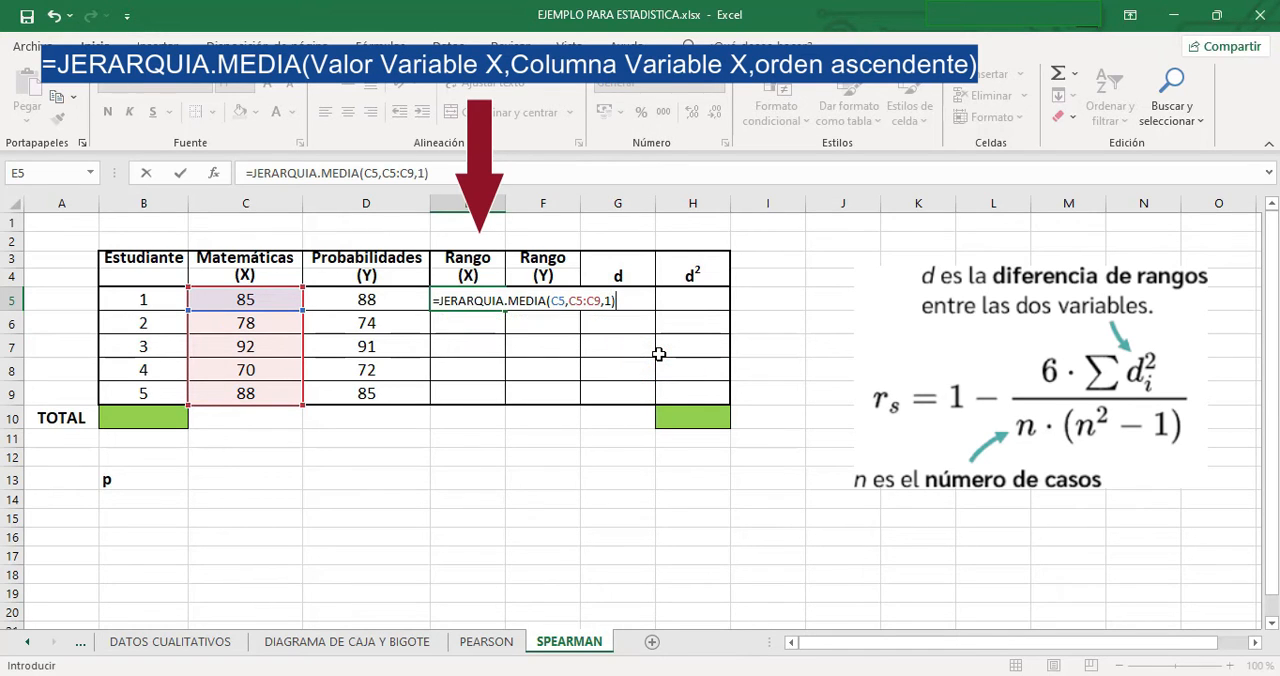
pyautogui.press('Return')
# - Make the reference range in E5's ranking formula absolute as $C$5:$C$9
pyautogui.click(463, 300)
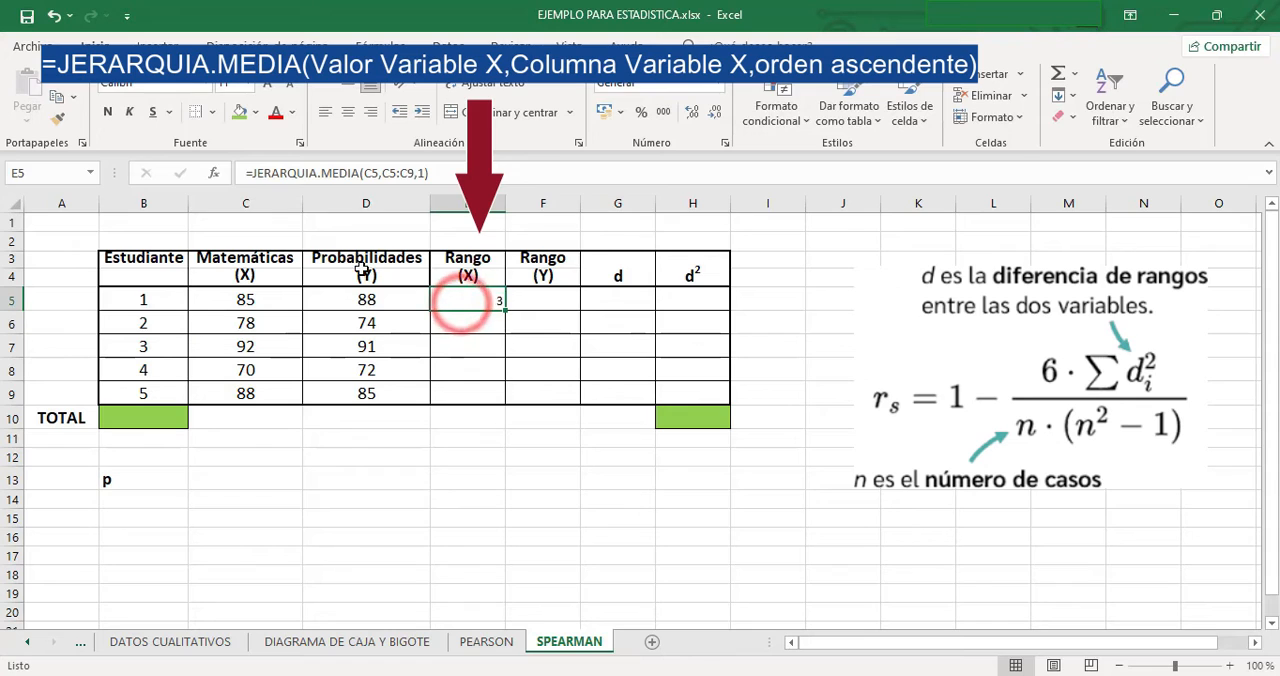
pyautogui.click(386, 173)
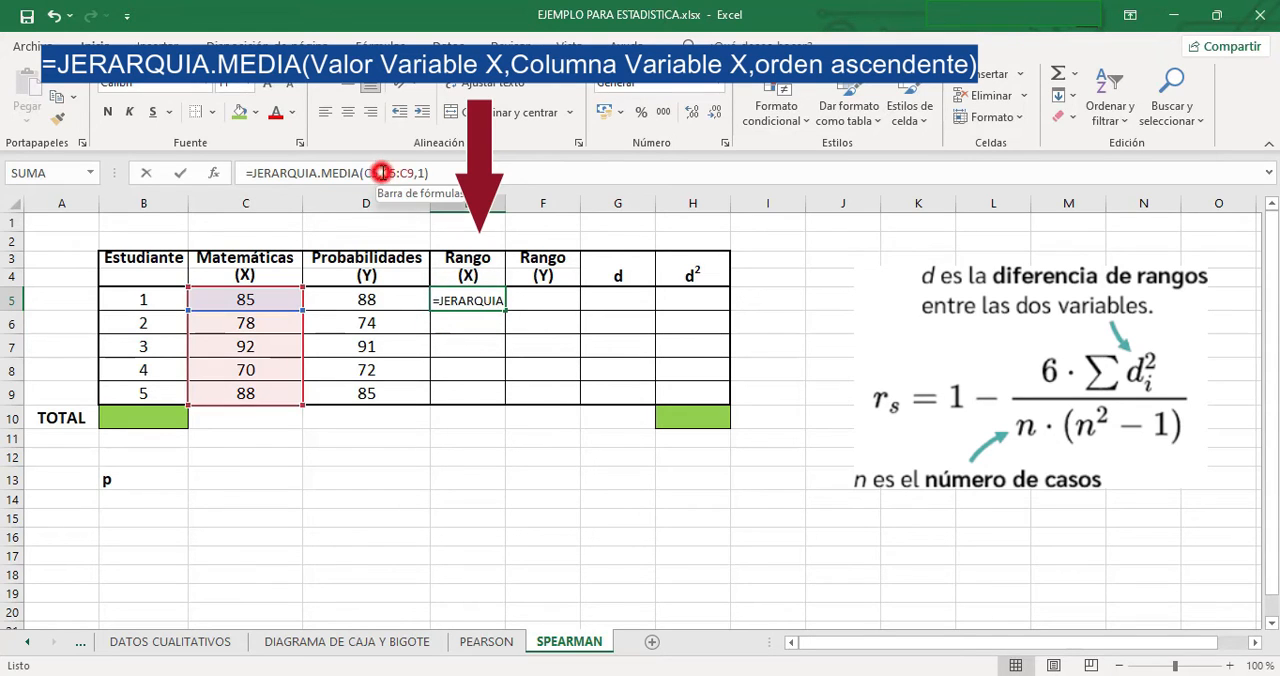
pyautogui.doubleClick(388, 173)
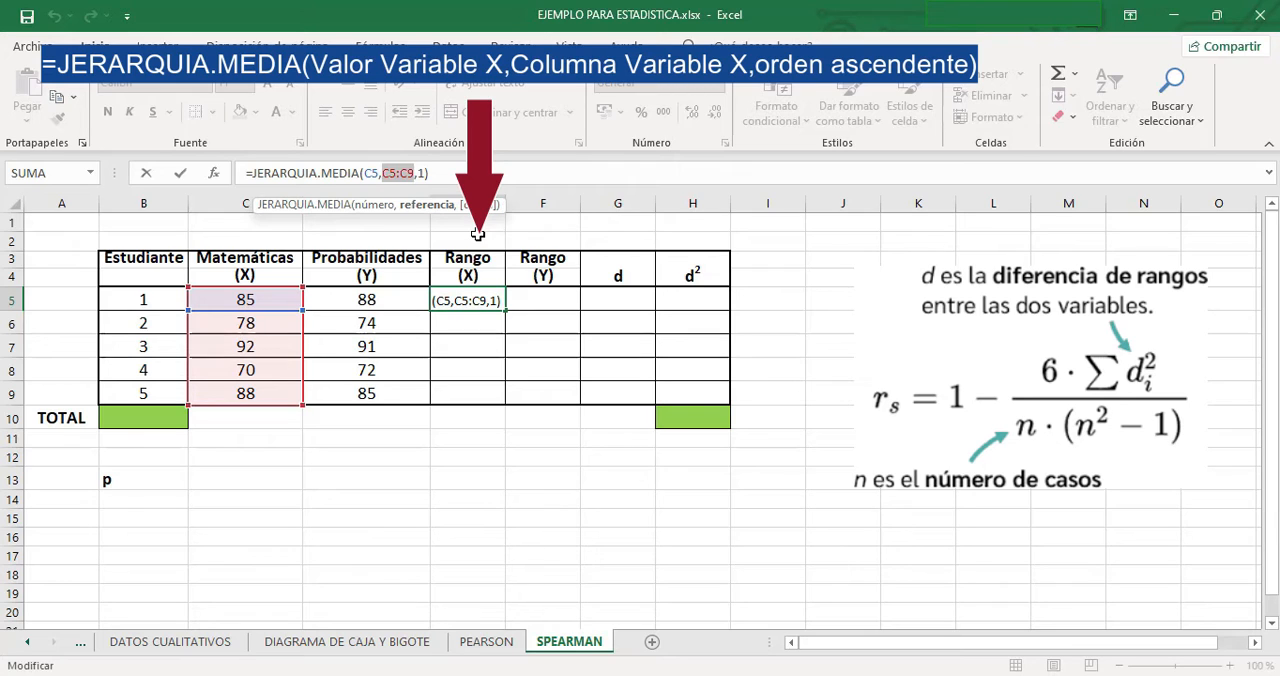
pyautogui.press('F4')
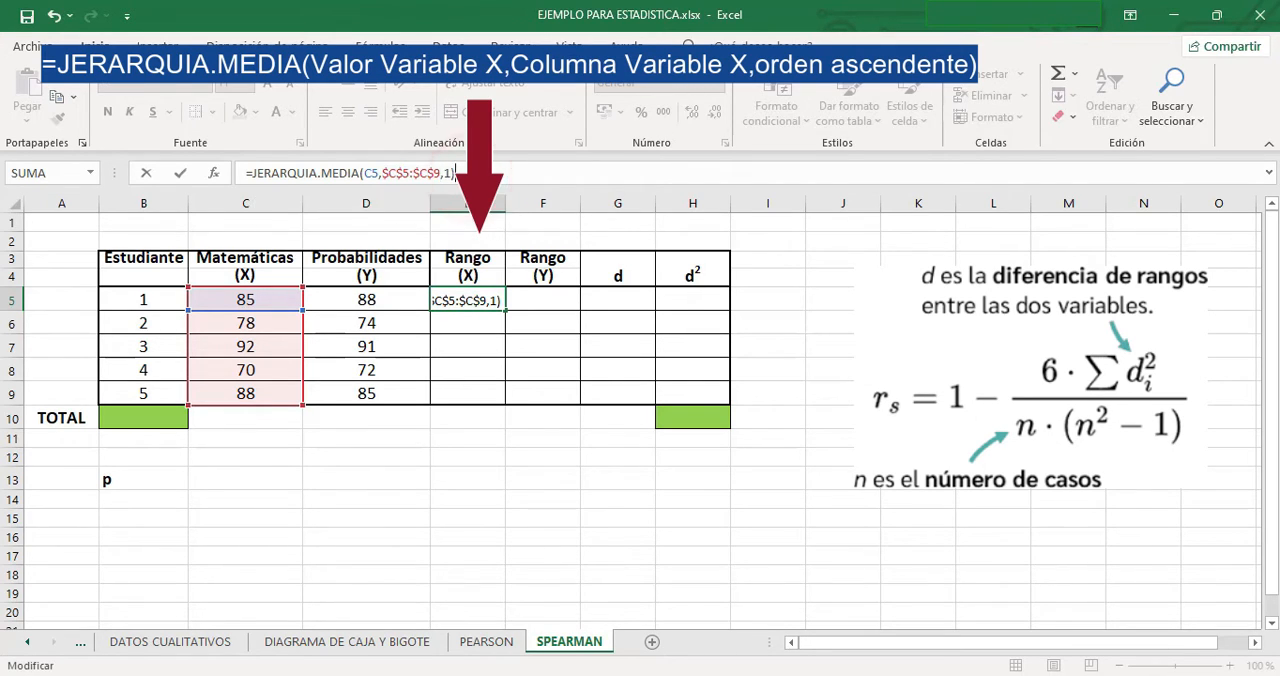
pyautogui.press('Return')
# - Fill the Rango (X) formula from E5 down to E9
pyautogui.click(468, 300)
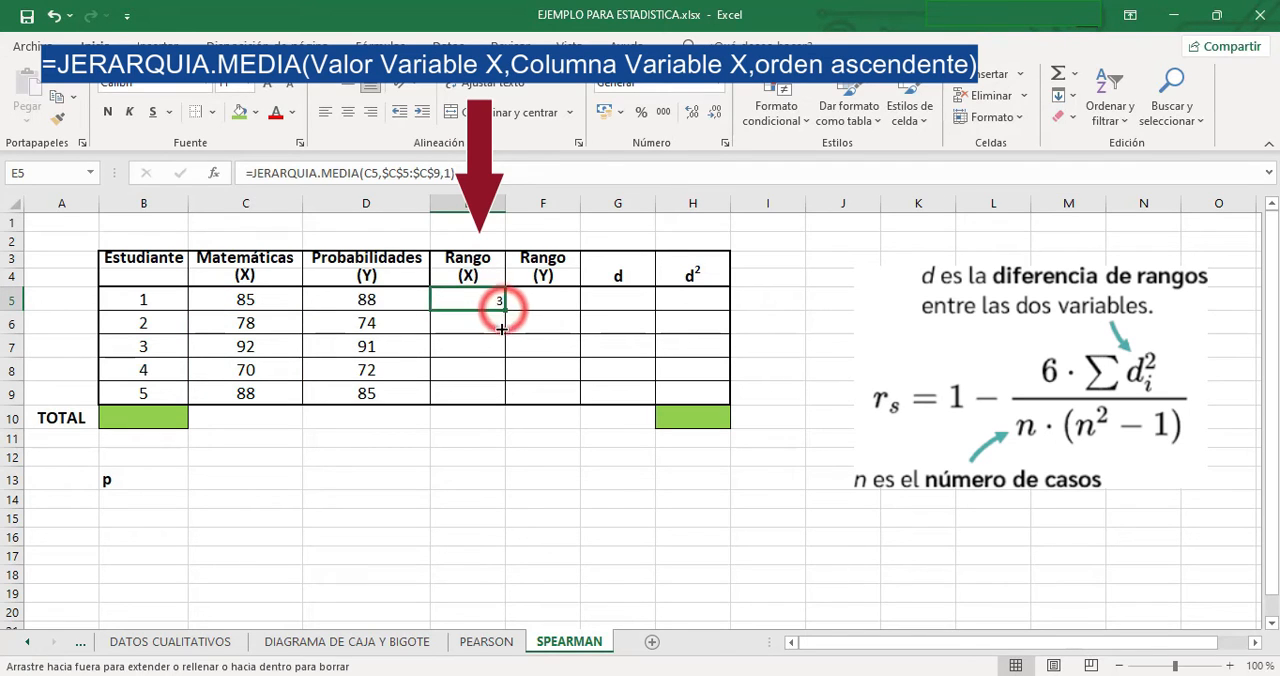
pyautogui.doubleClick(505, 311)
pyautogui.doubleClick(443, 299)
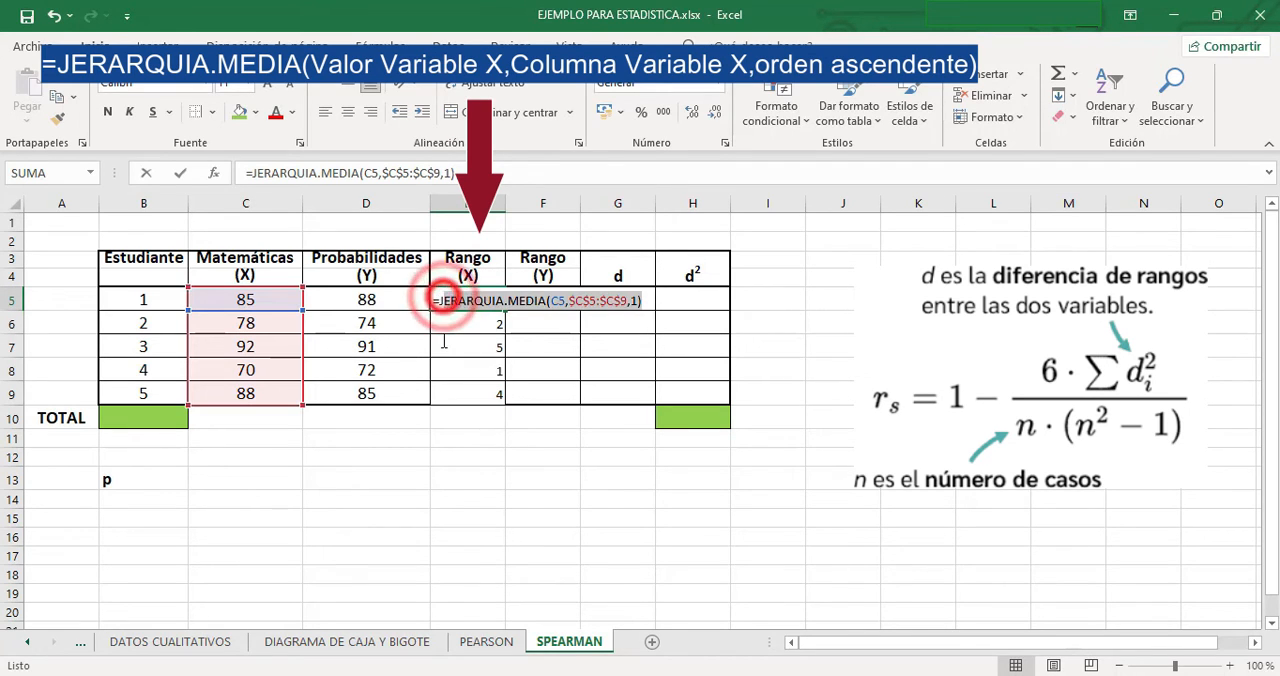
pyautogui.click(546, 391)
# - Center the contents of the Rango (X) cells E5:E9 and the empty cells F5:H9 horizontally
pyautogui.moveTo(471, 302); pyautogui.dragTo(469, 384)
pyautogui.click(347, 111)
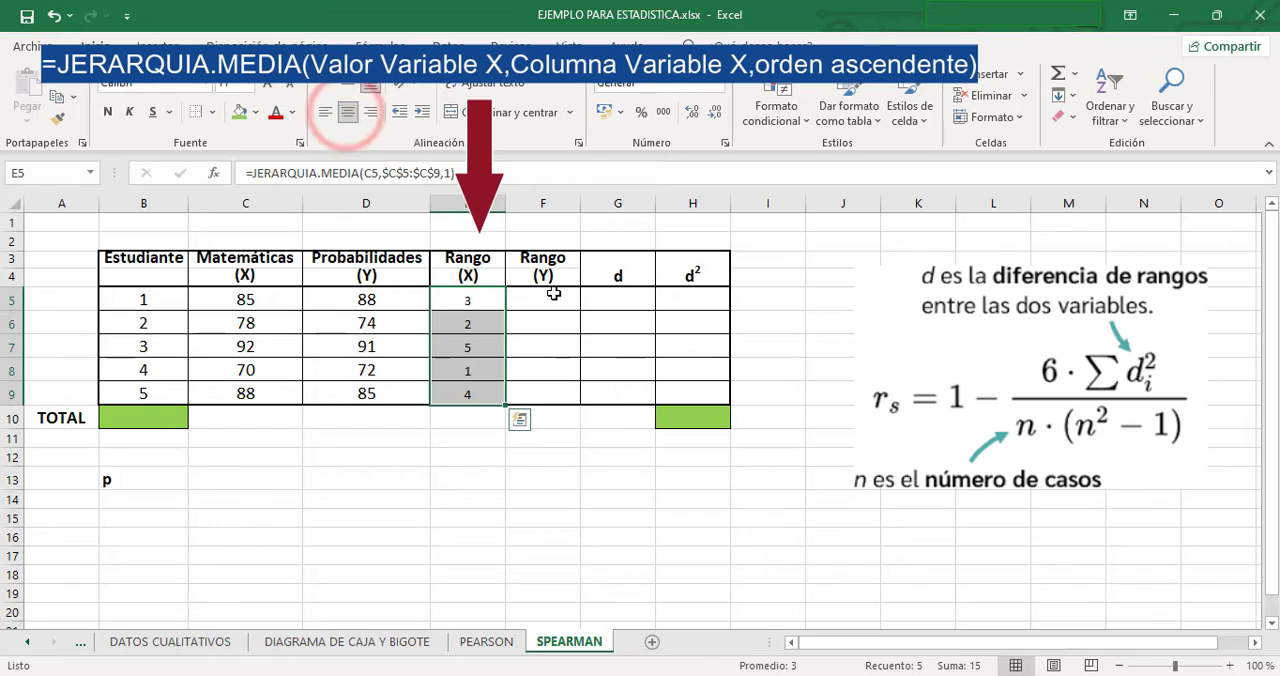
pyautogui.moveTo(548, 297); pyautogui.dragTo(695, 392)
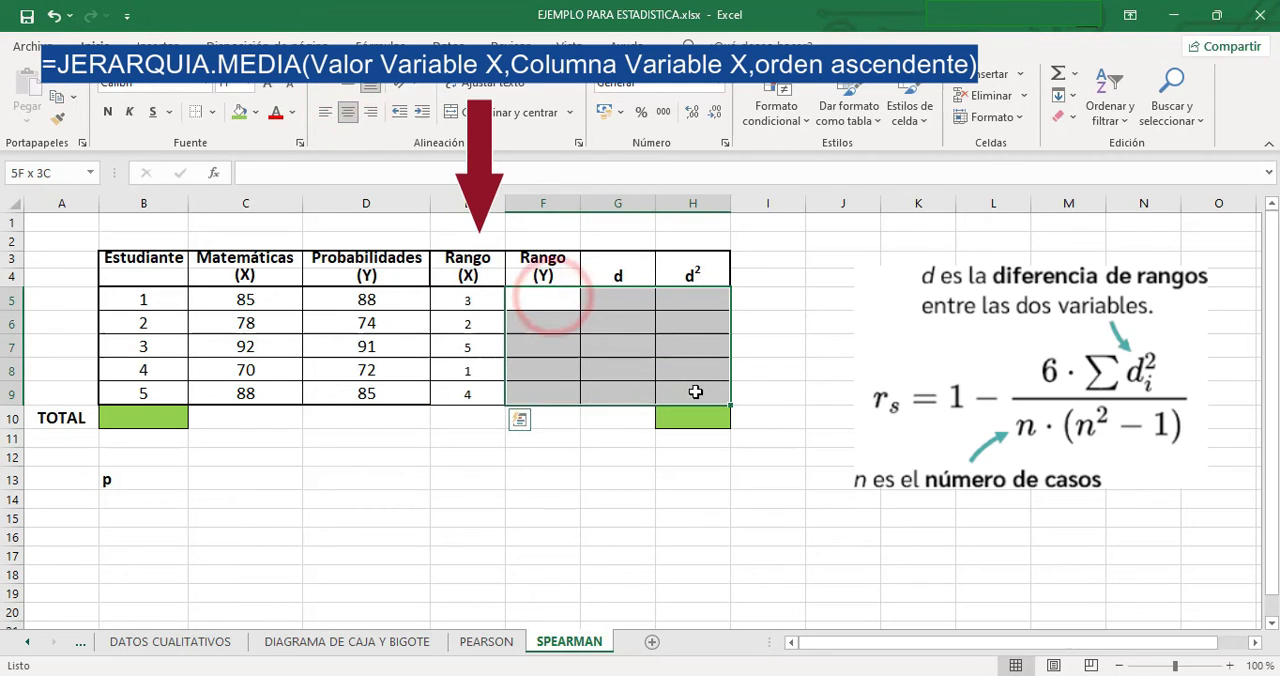
pyautogui.click(348, 115)
# - Enter =JERARQUIA.MEDIA(D5,D5:D9,1) in F5 to rank the first Probabilidades grade in ascending order
pyautogui.click(538, 303)
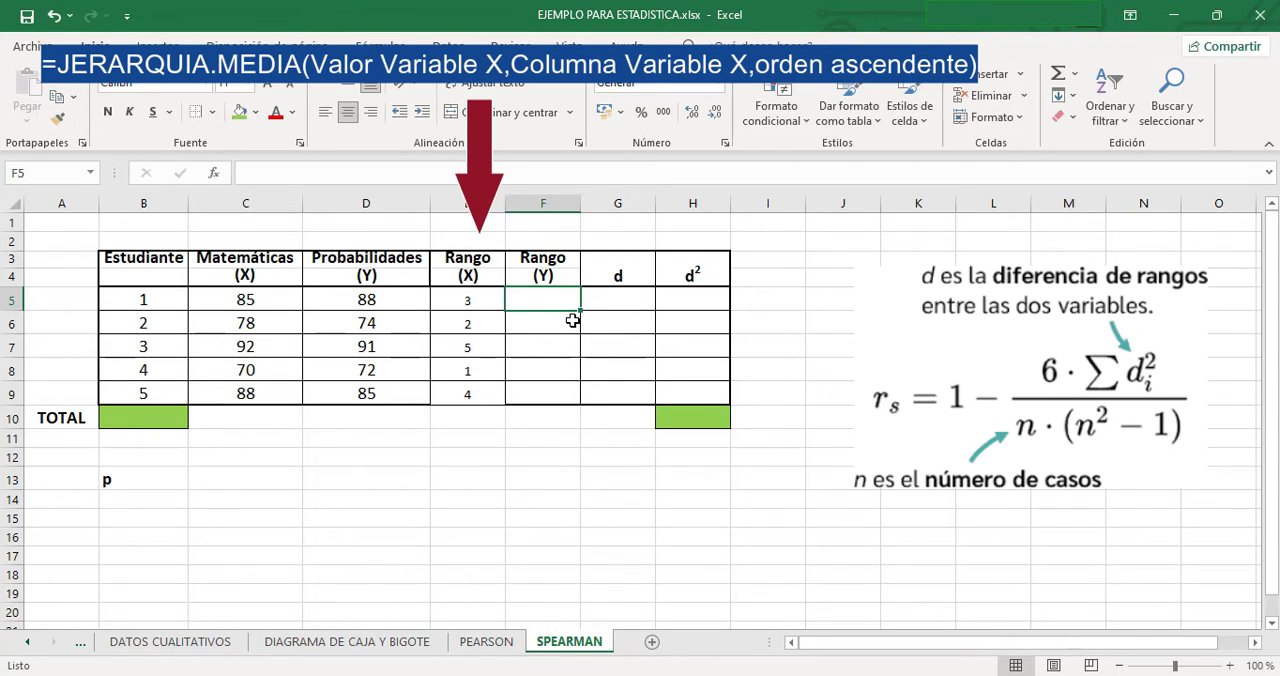
pyautogui.write('=jer')
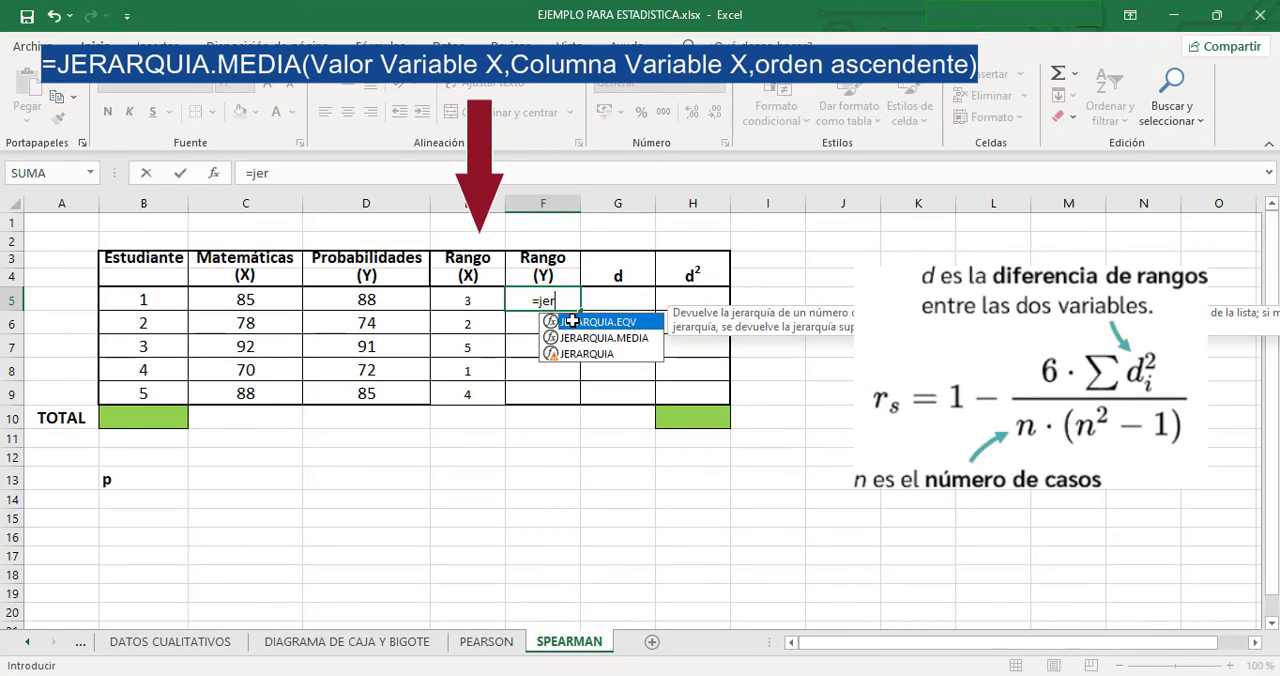
pyautogui.doubleClick(593, 338)
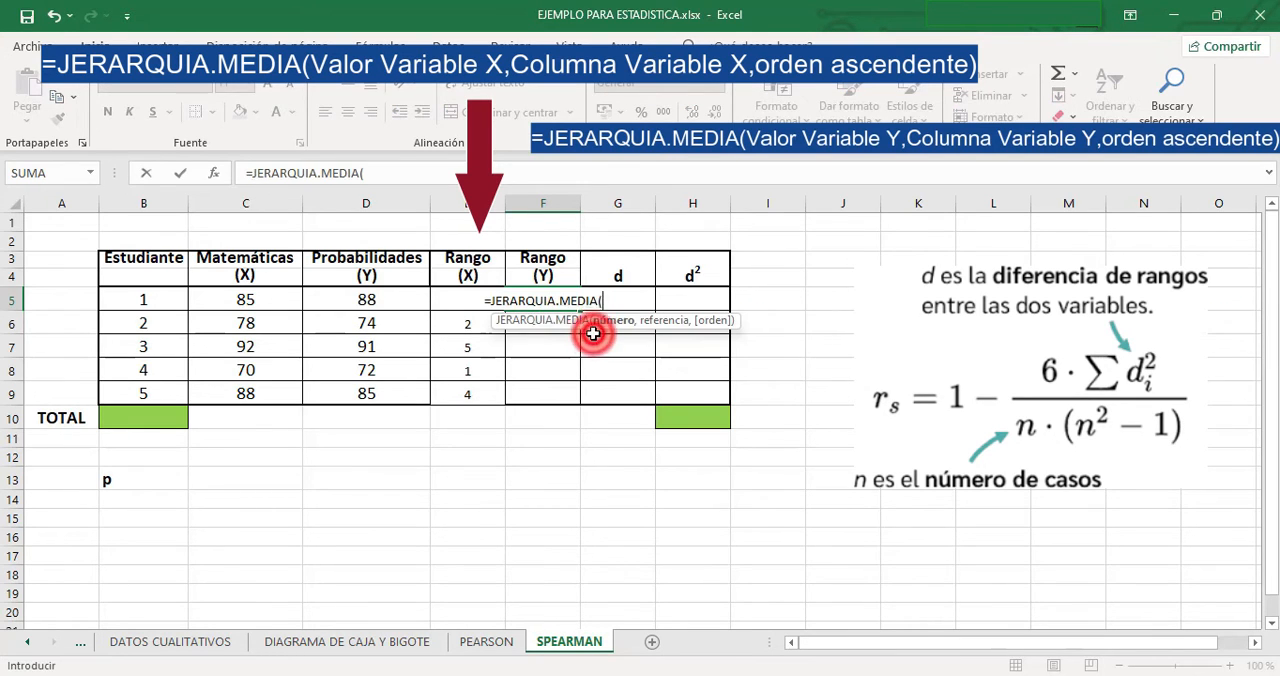
pyautogui.click(381, 303)
pyautogui.write(',')
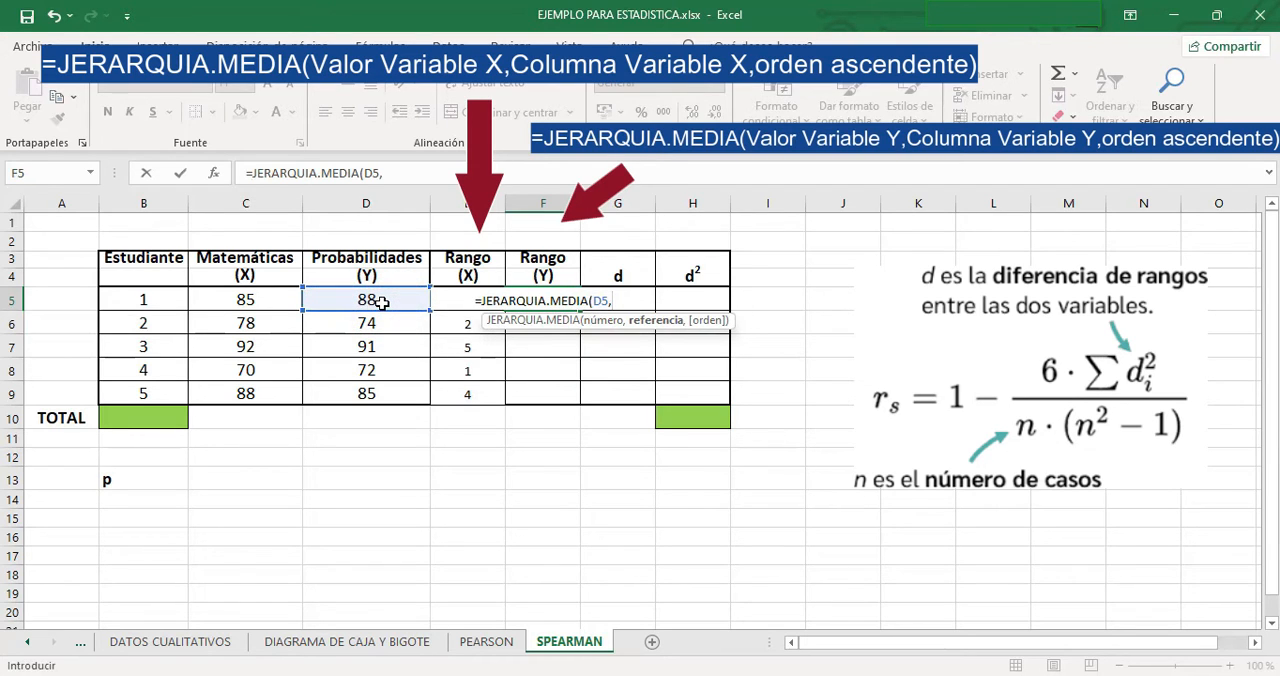
pyautogui.moveTo(381, 303); pyautogui.dragTo(401, 392)
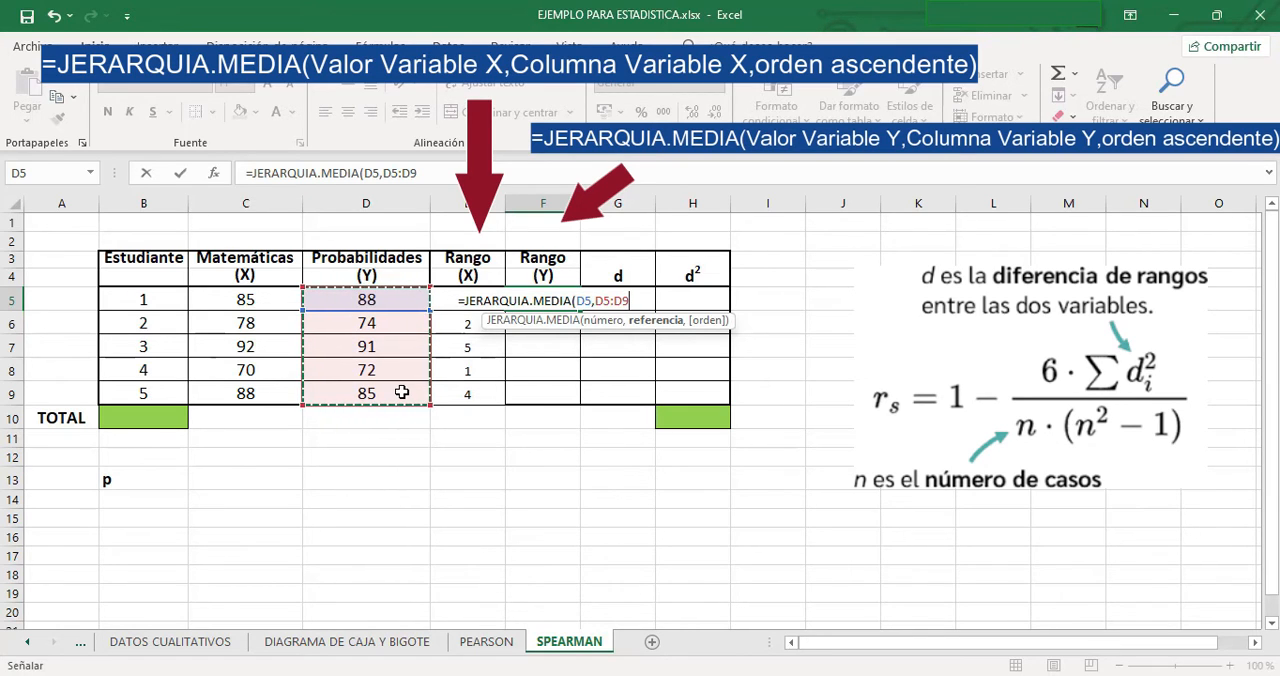
pyautogui.write(',')
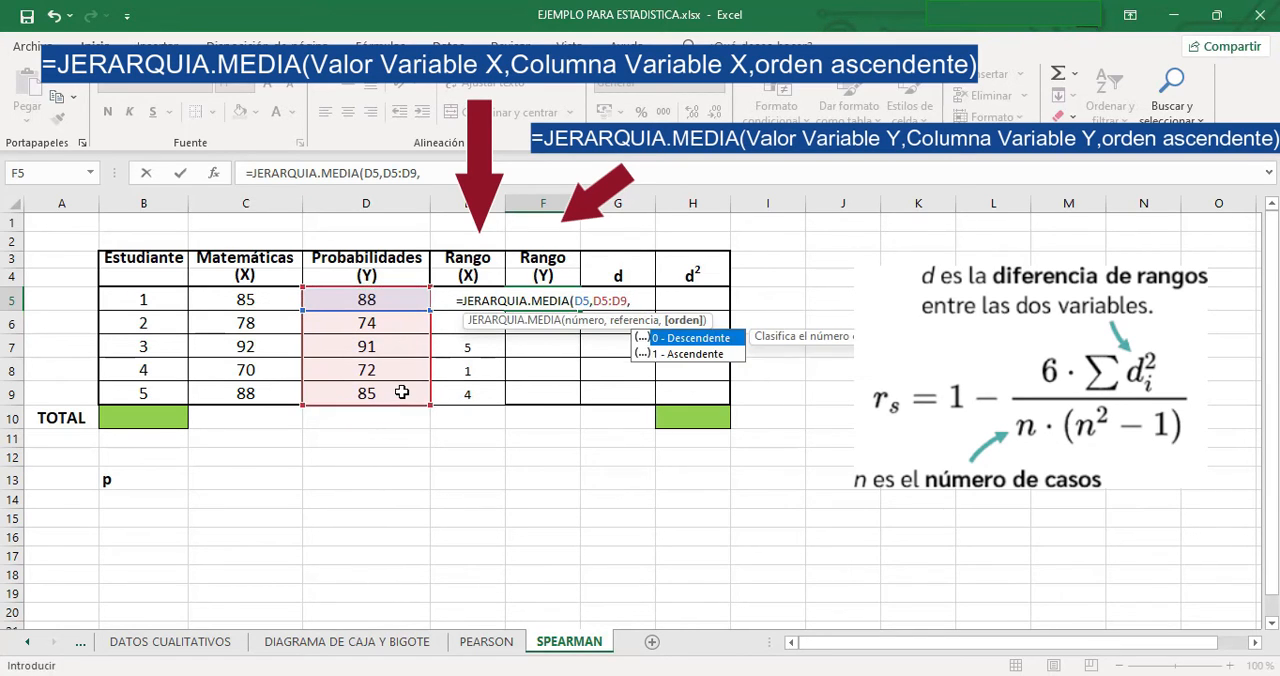
pyautogui.write('1')
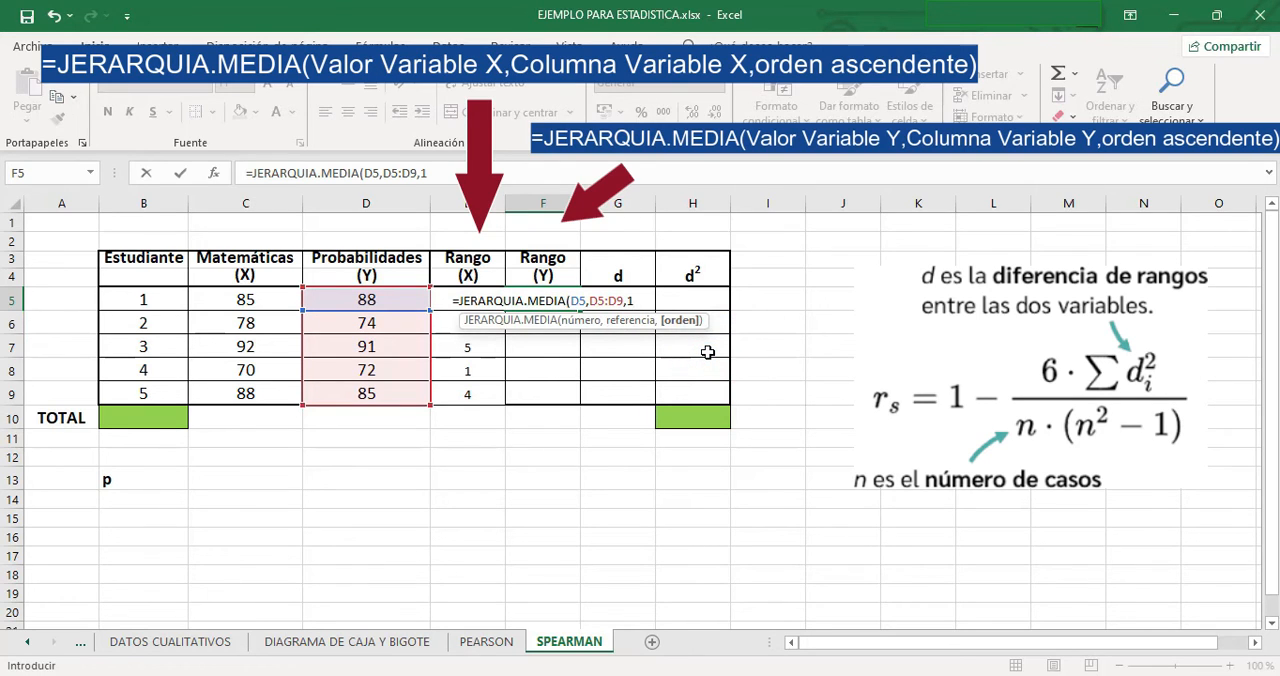
pyautogui.write(')')
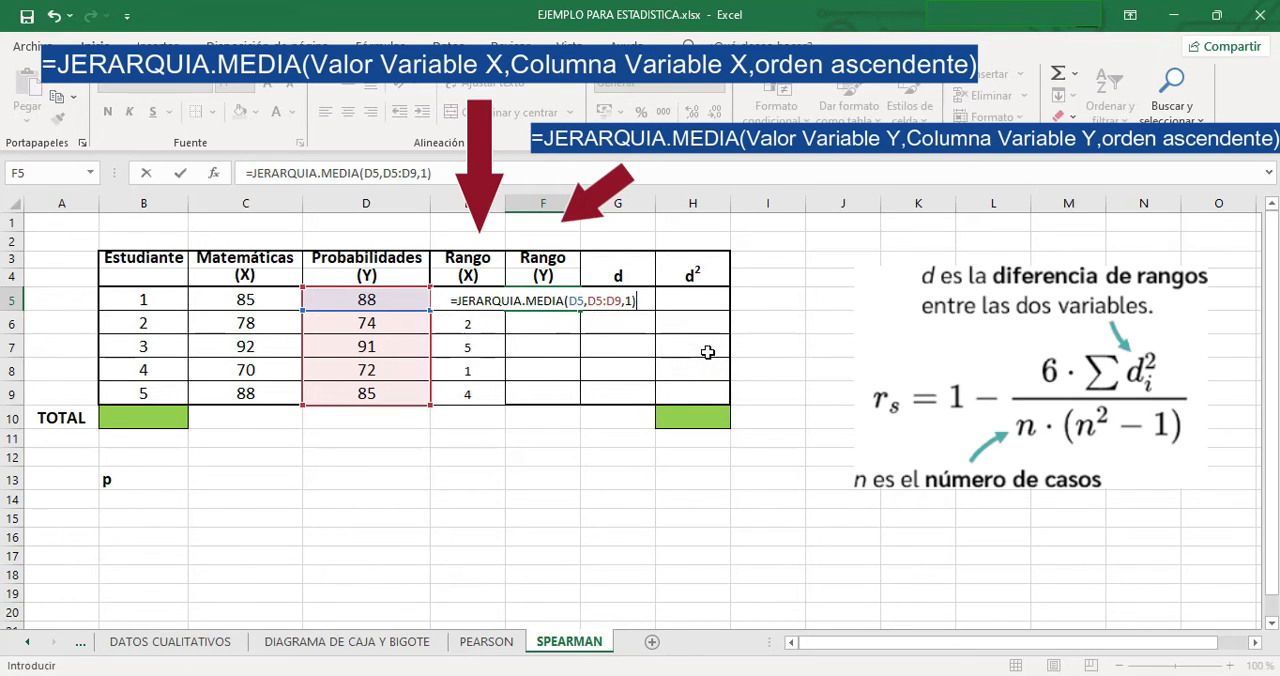
pyautogui.press('Return')
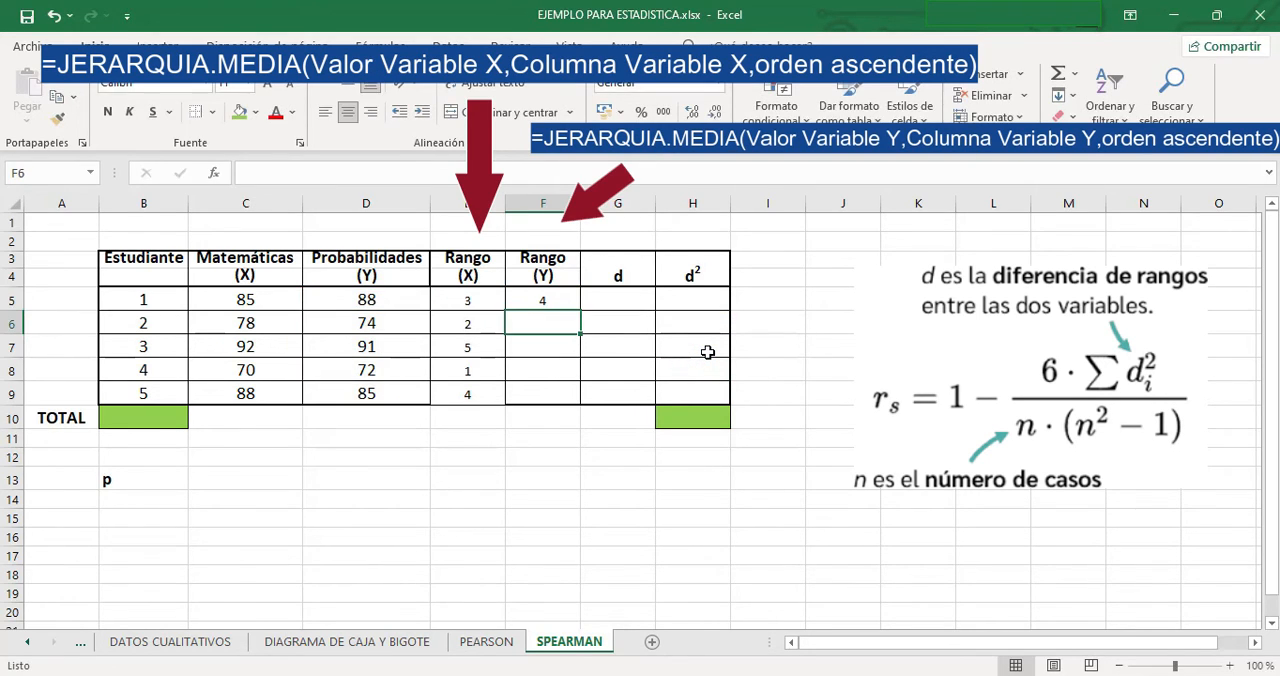
# - Make the range in F5's formula absolute as $D$5:$D$9 and fill the formula down to F9
pyautogui.click(558, 299)
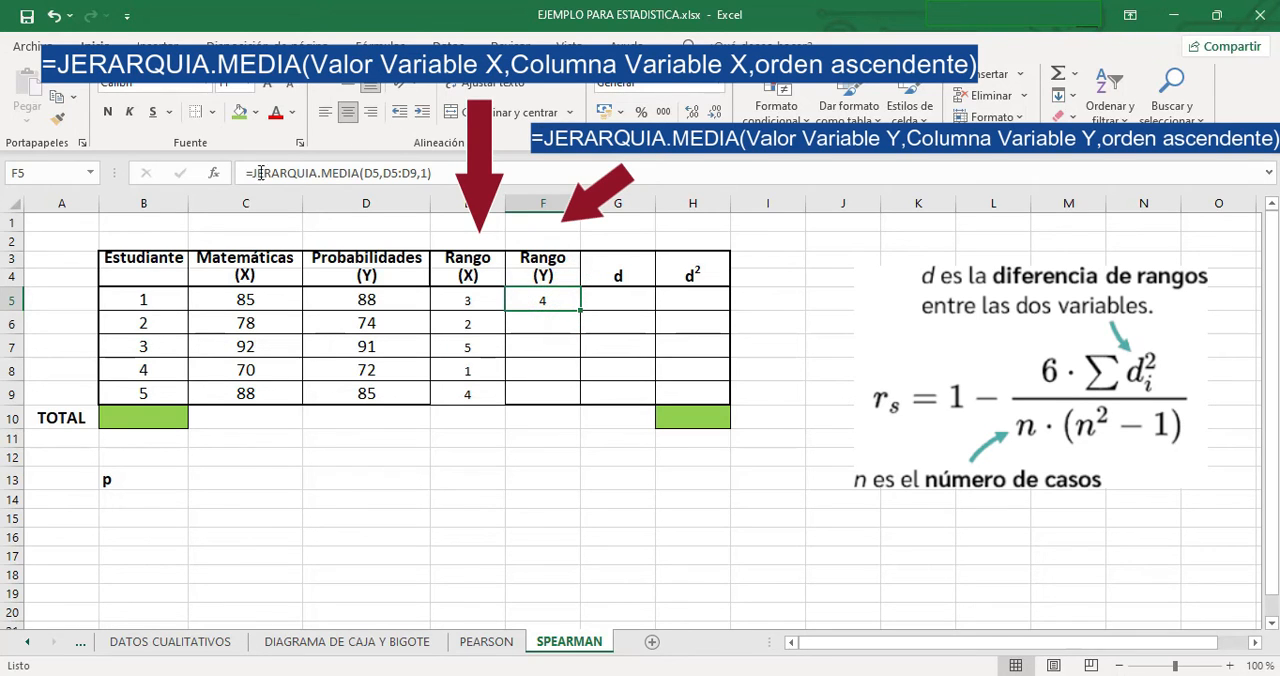
pyautogui.moveTo(384, 170); pyautogui.dragTo(415, 163)
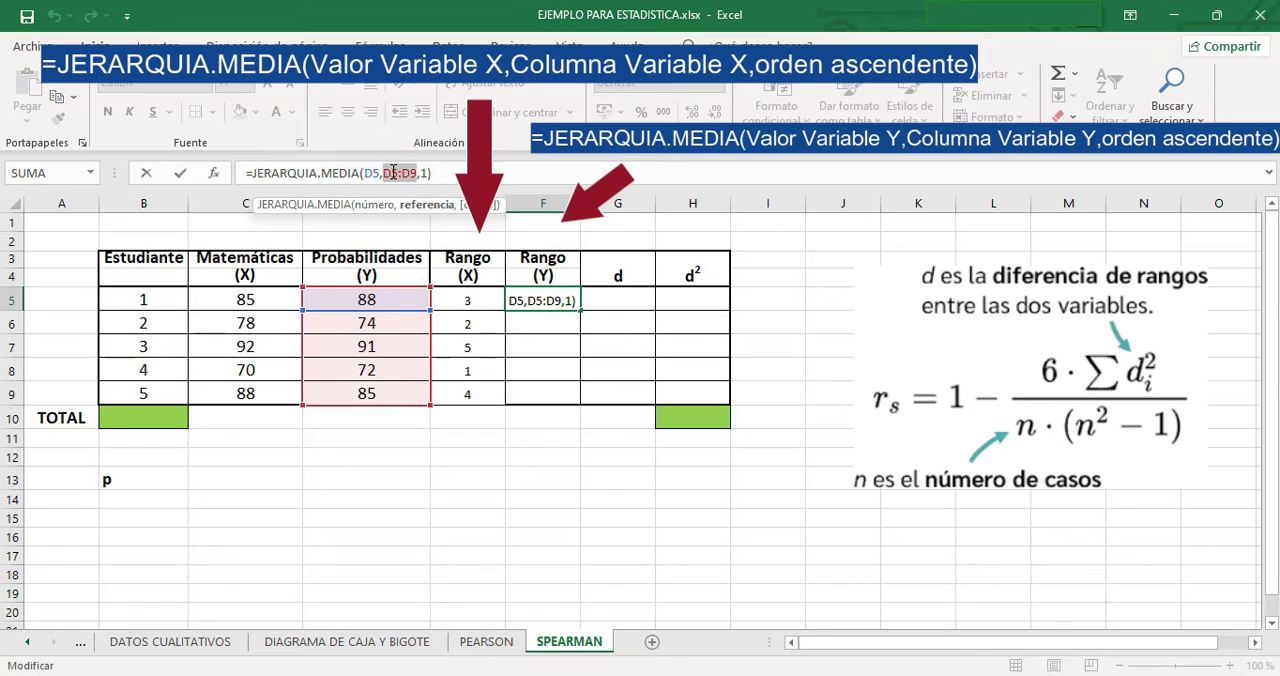
pyautogui.press('F4')
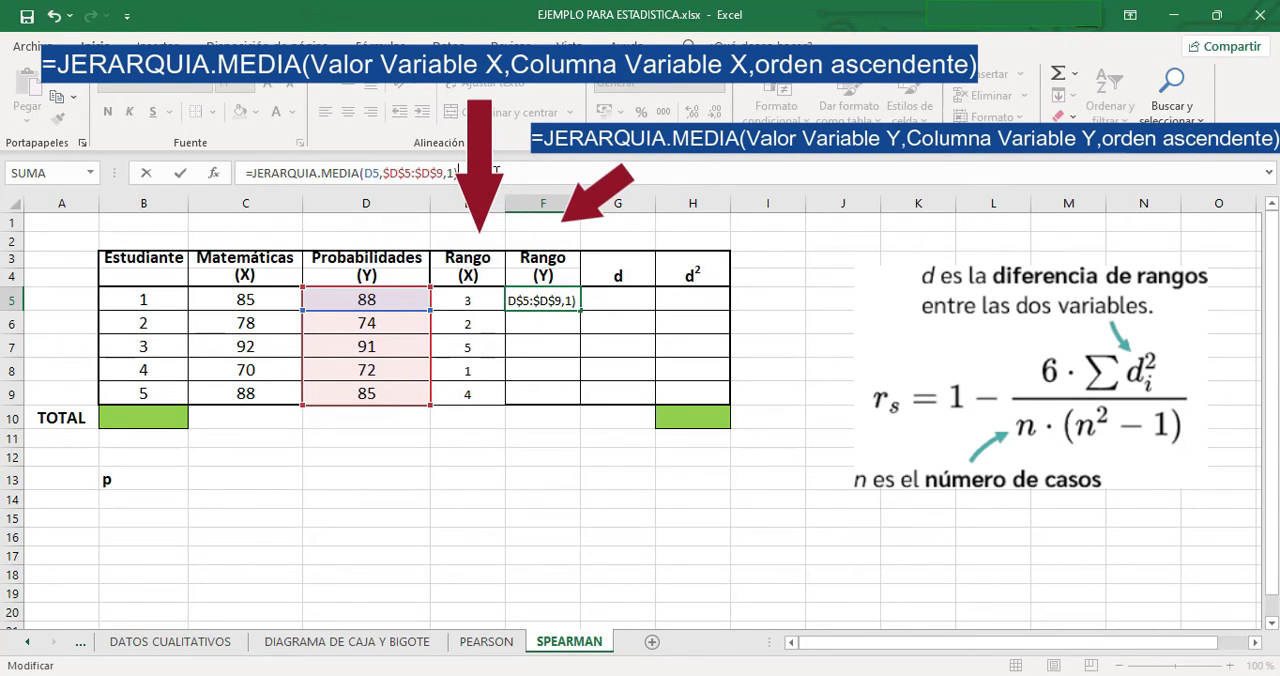
pyautogui.press('Return')
pyautogui.click(555, 302)
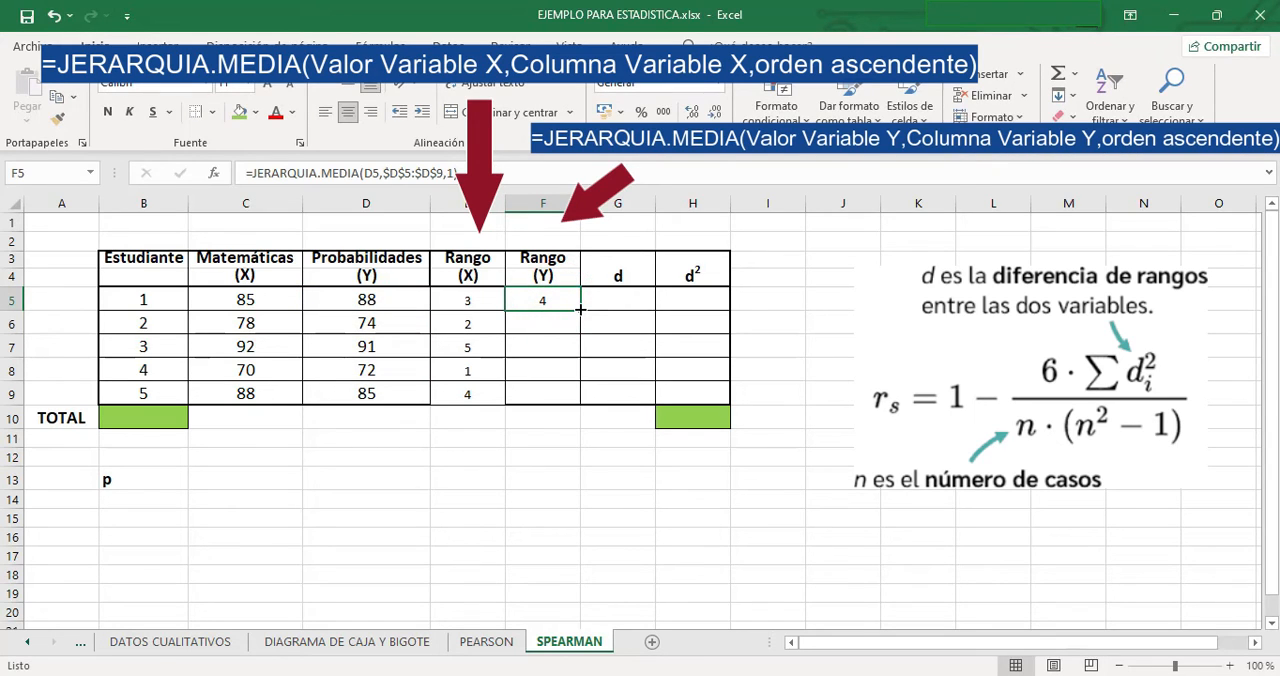
pyautogui.moveTo(580, 311); pyautogui.dragTo(572, 400)
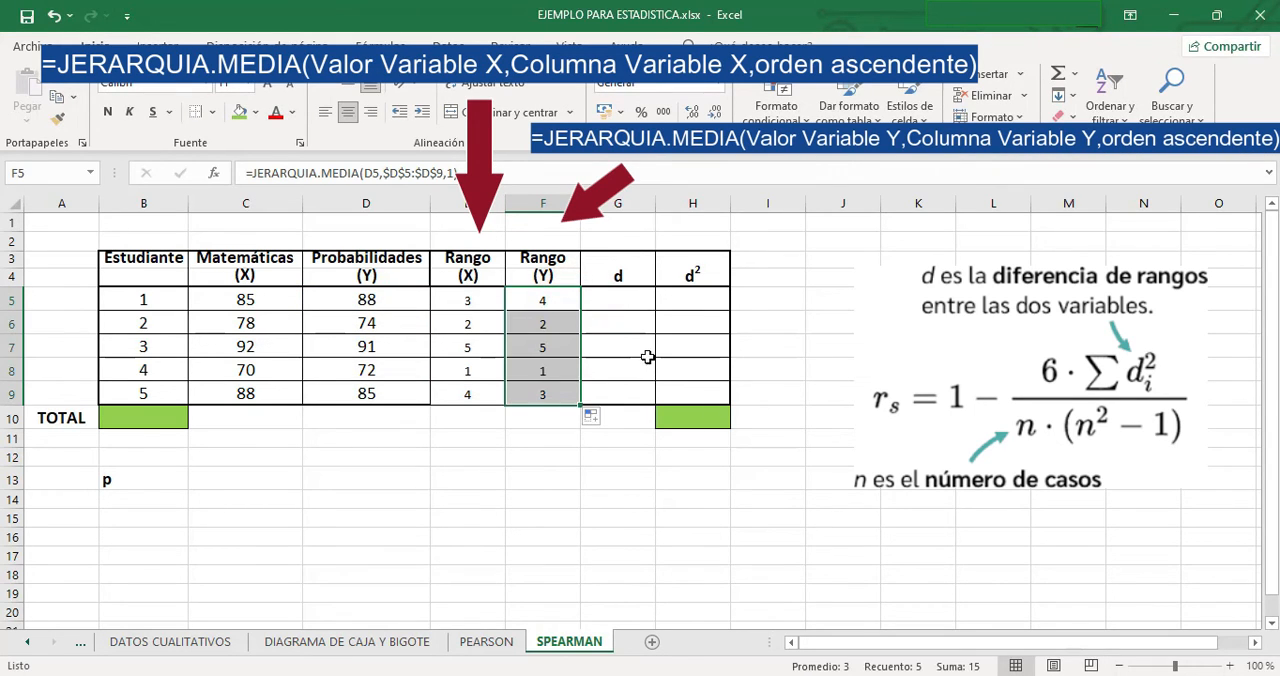
# - Calculate the rank difference d in G5 with =E5-F5 and fill the formula down to G9
pyautogui.click(613, 298)
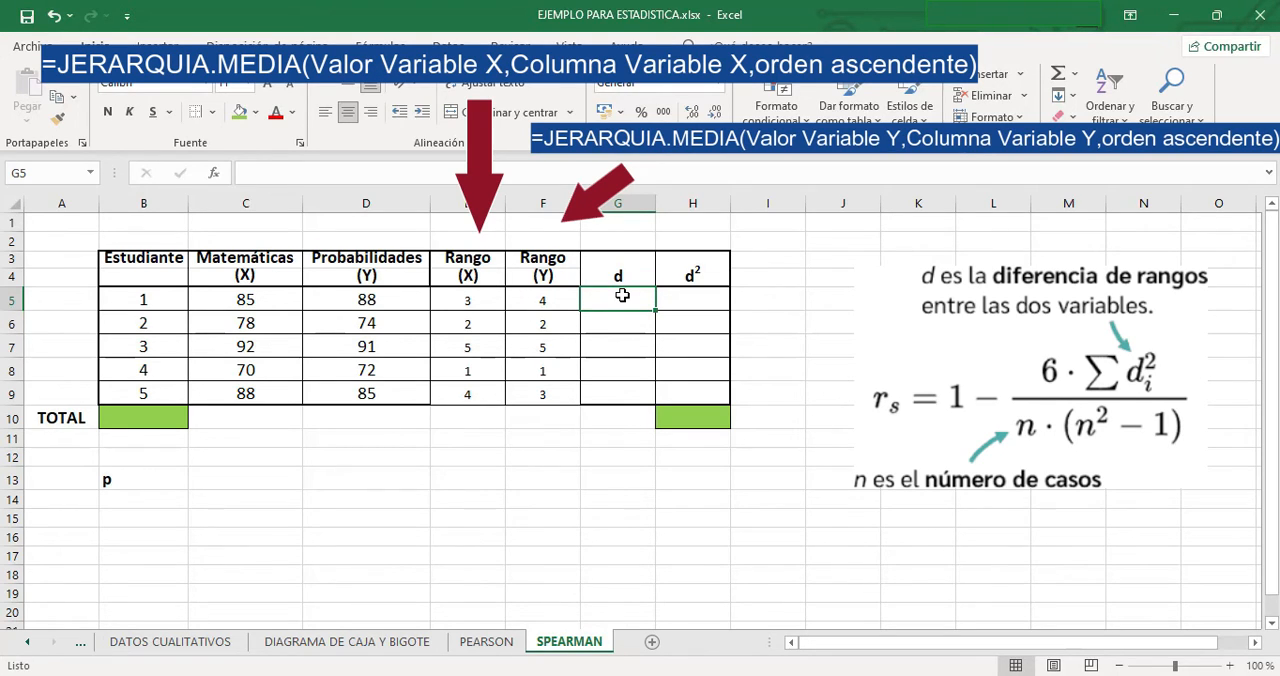
pyautogui.write('=')
pyautogui.click(476, 302)
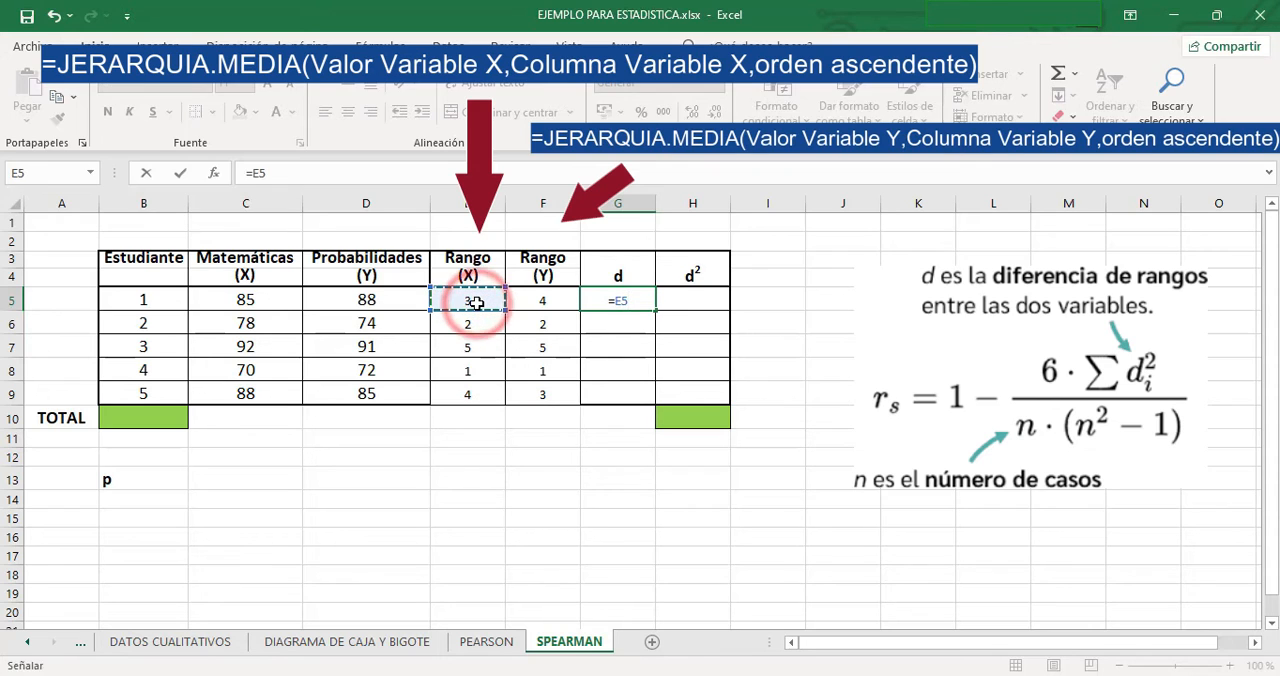
pyautogui.write('-')
pyautogui.click(537, 300)
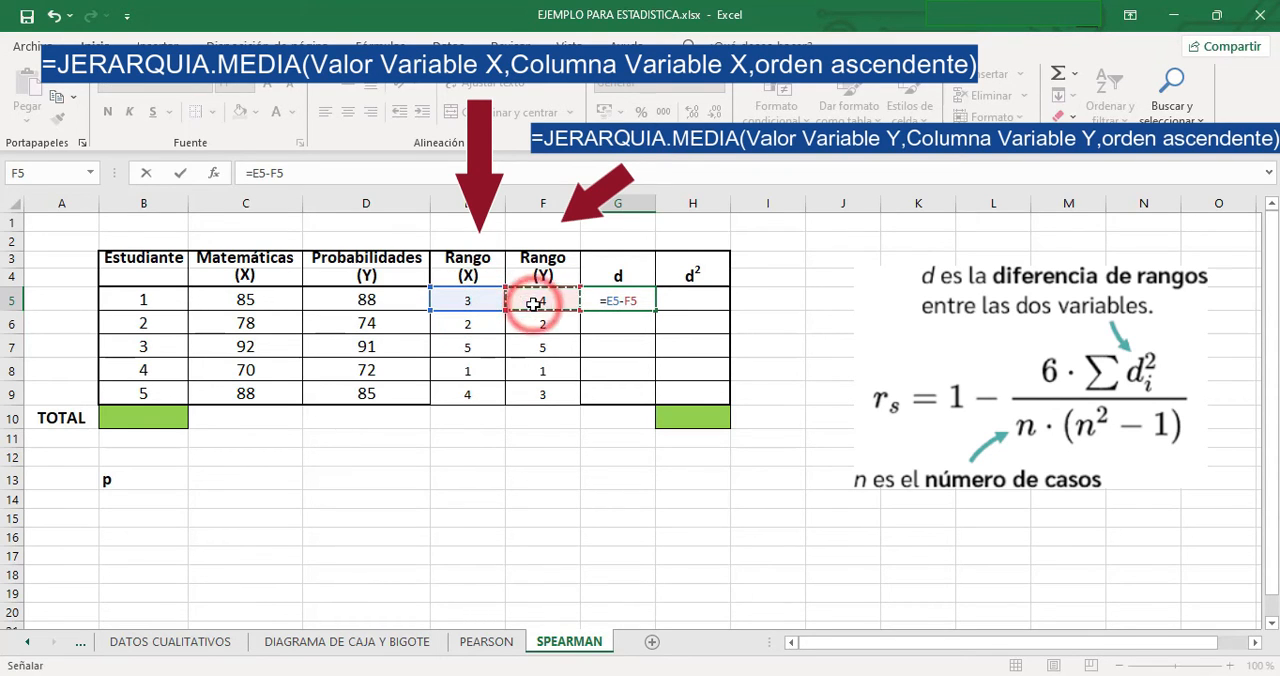
pyautogui.press('Return')
pyautogui.click(630, 302)
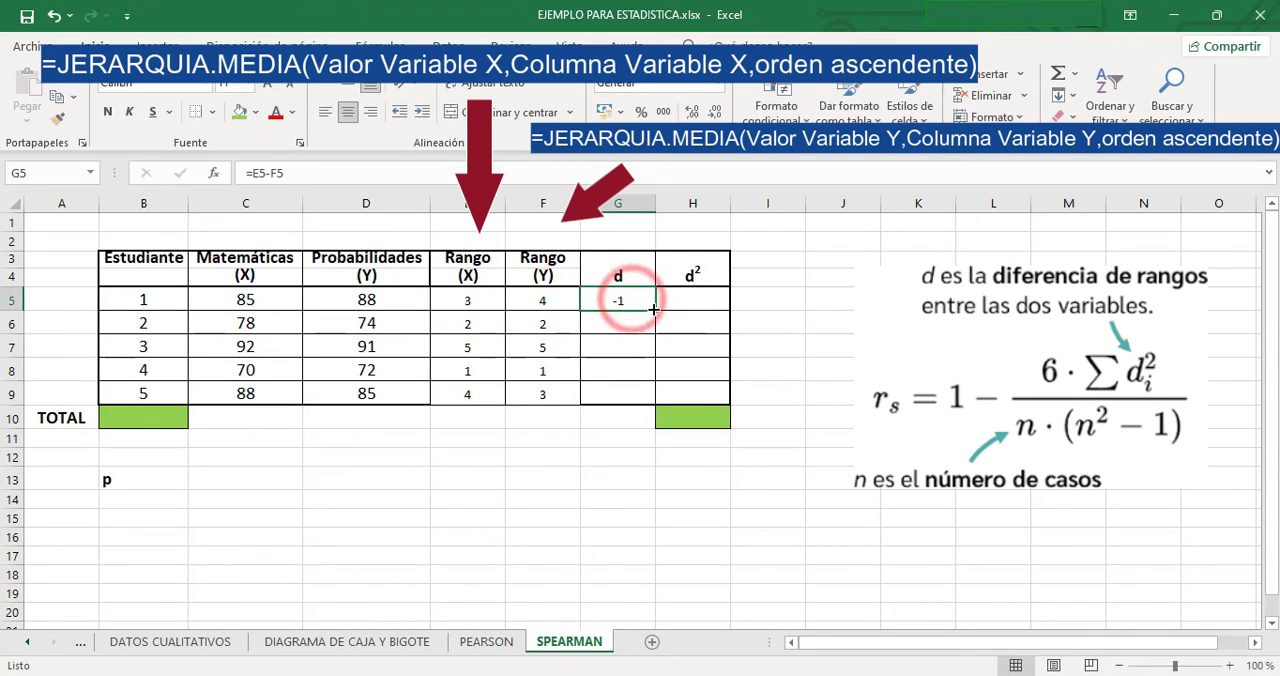
pyautogui.doubleClick(655, 311)
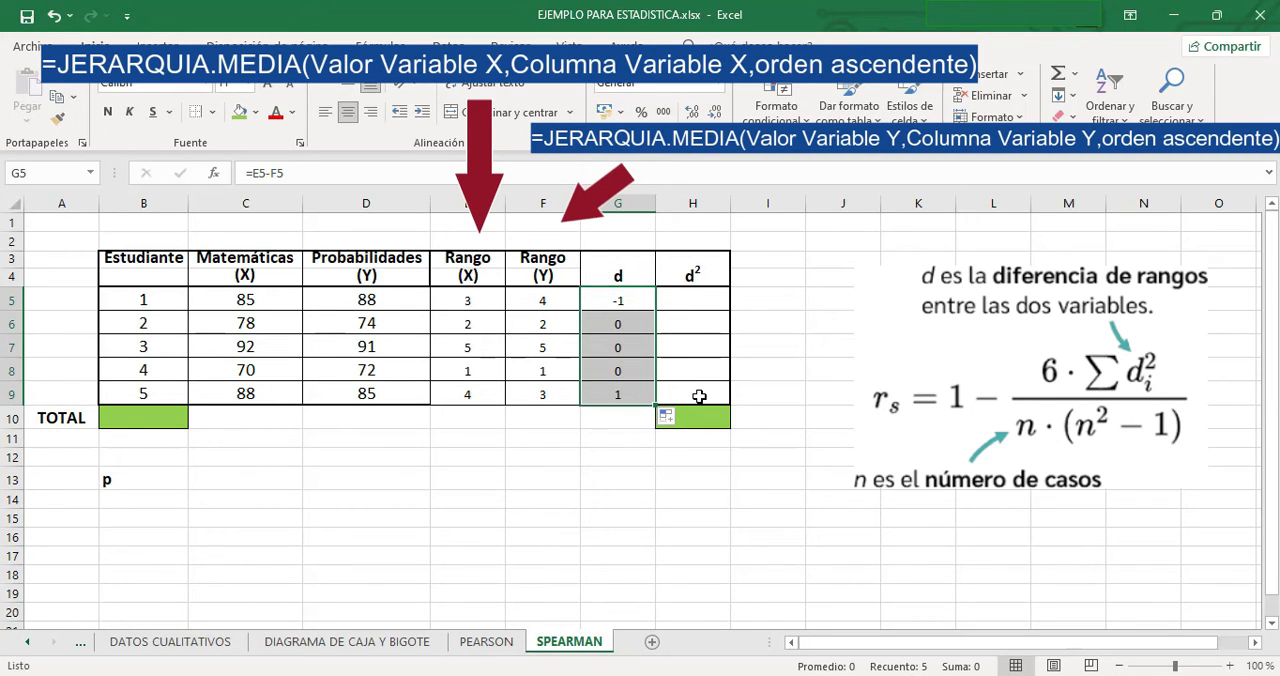
# - Square the rank difference in H5 with =POTENCIA(G5,2) and fill the formula down to H9
pyautogui.click(690, 309)
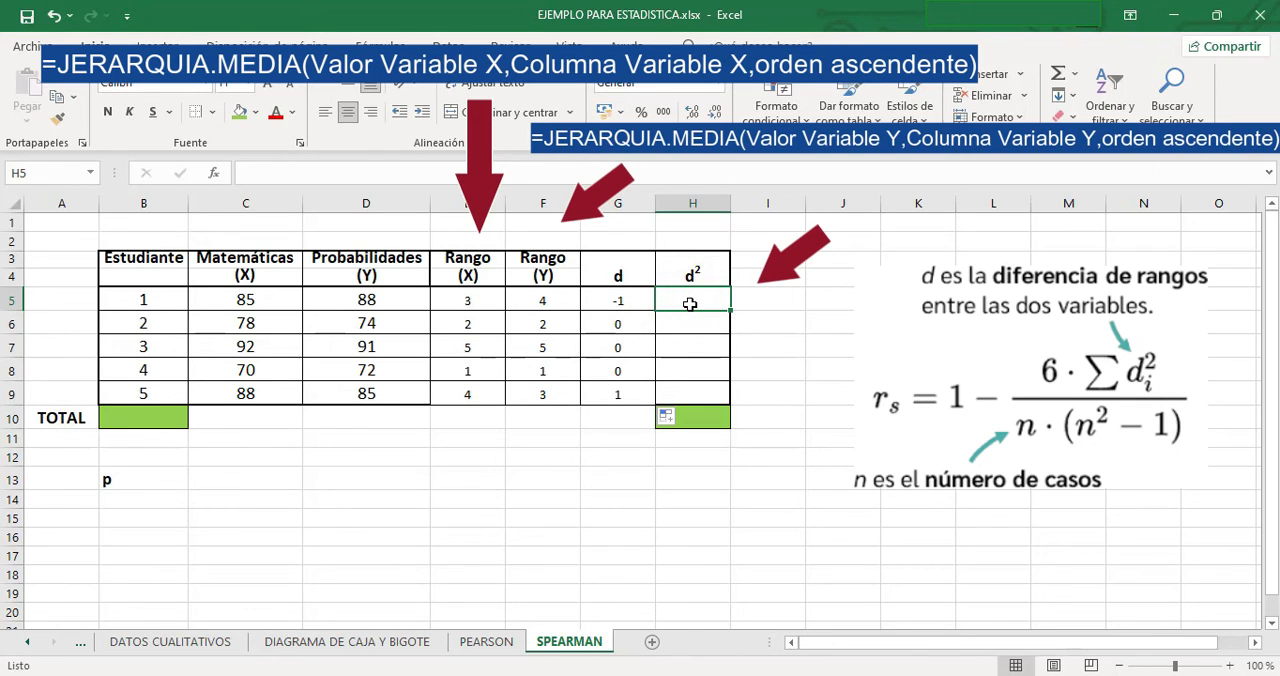
pyautogui.write('=pot')
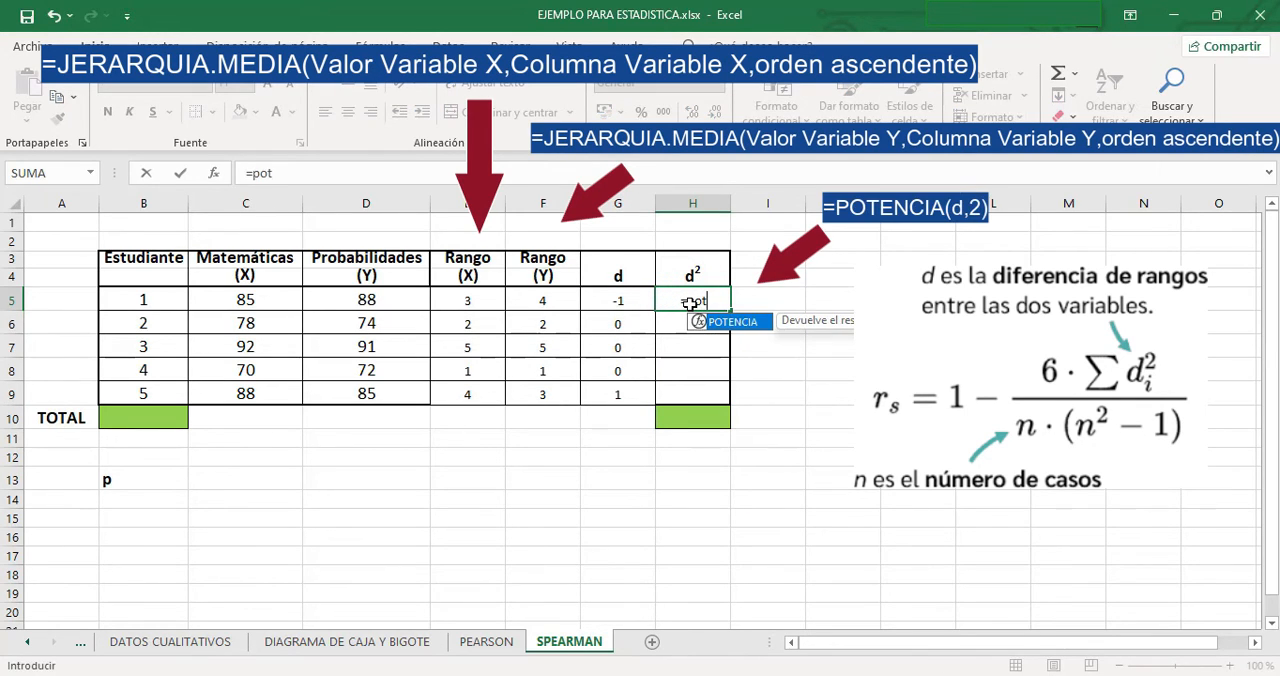
pyautogui.doubleClick(748, 322)
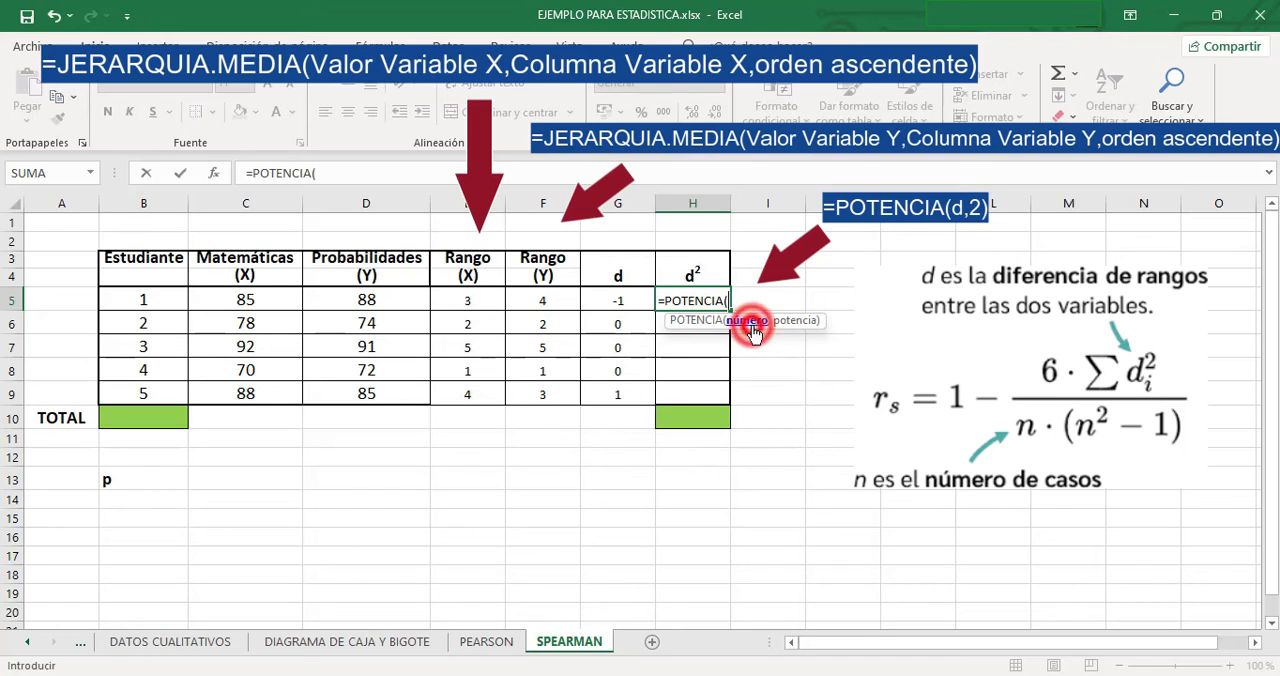
pyautogui.click(601, 298)
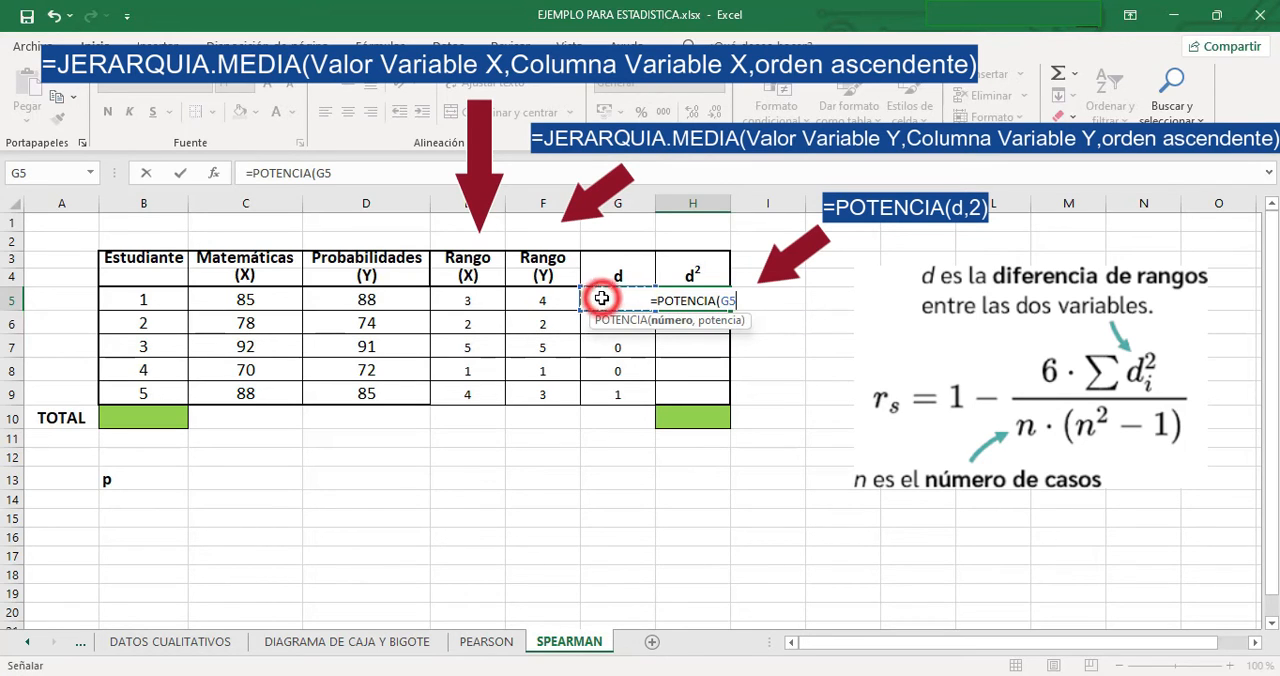
pyautogui.write(',')
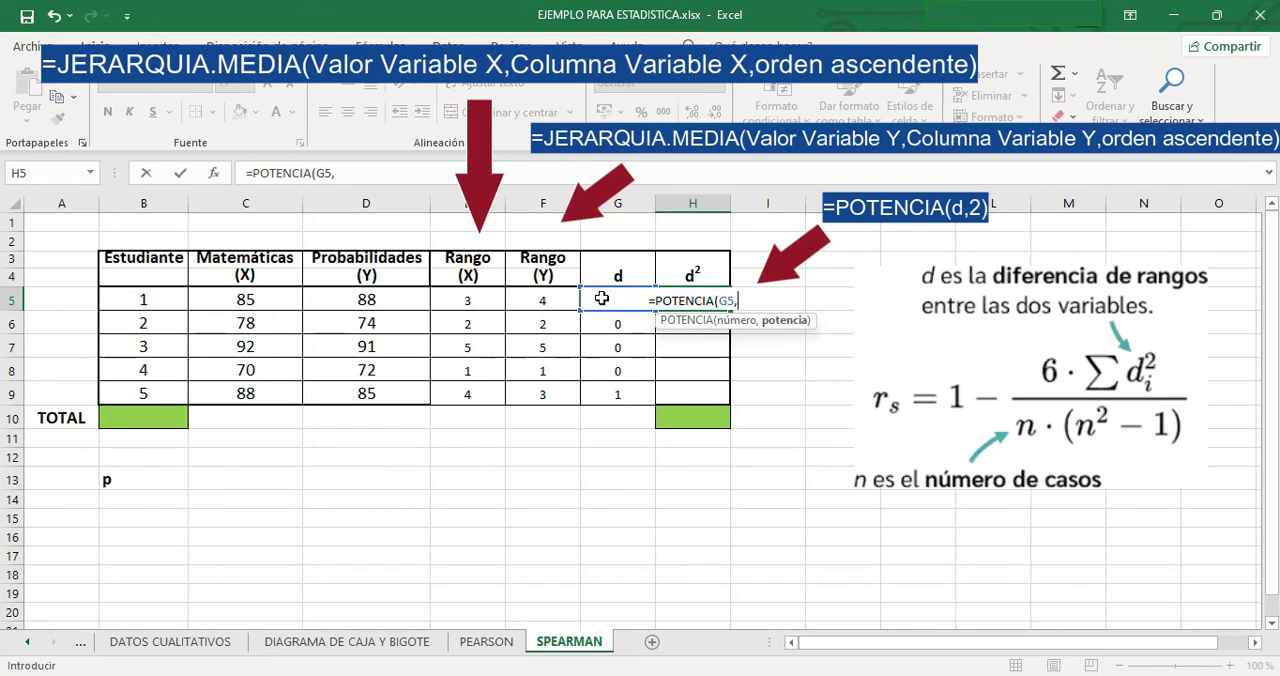
pyautogui.write('2)')
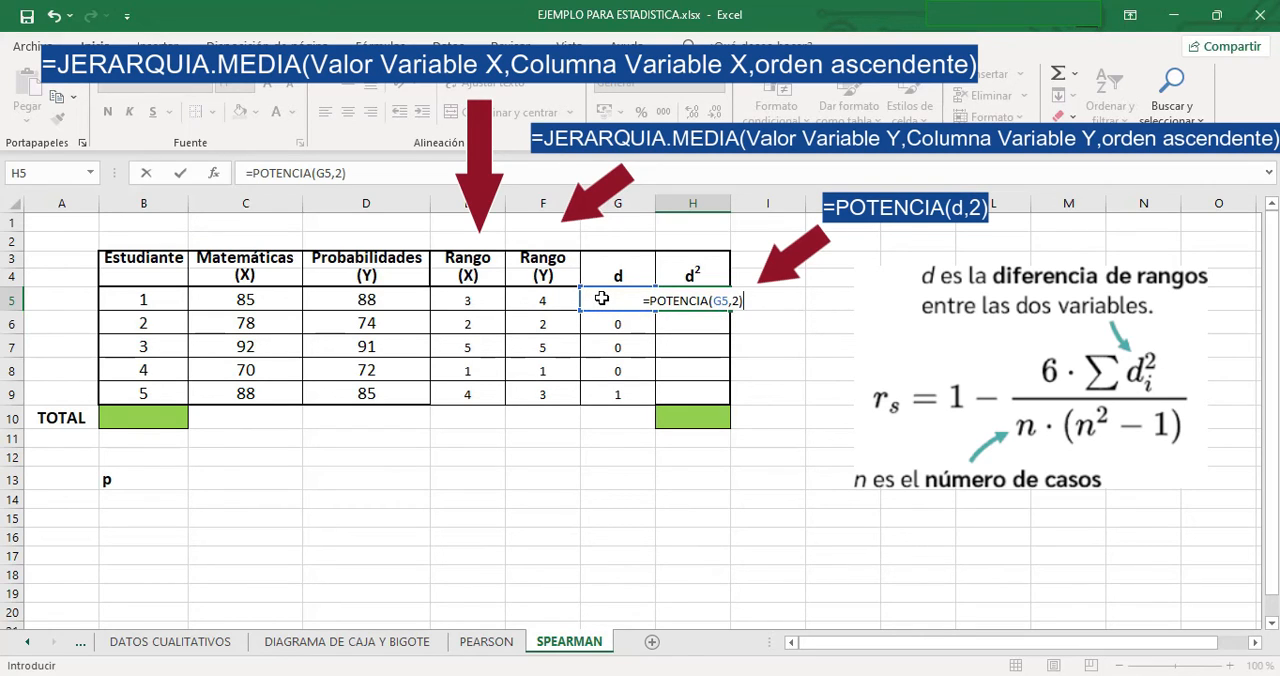
pyautogui.press('Return')
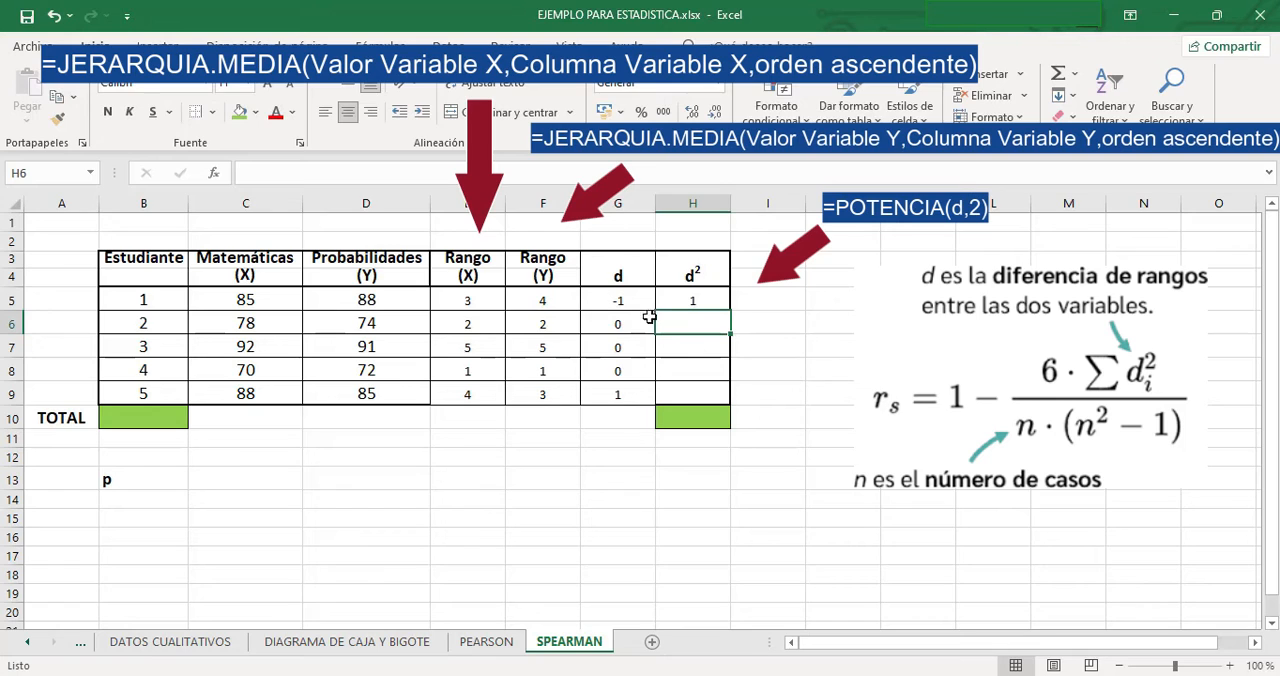
pyautogui.click(688, 301)
pyautogui.moveTo(729, 311); pyautogui.dragTo(724, 401)
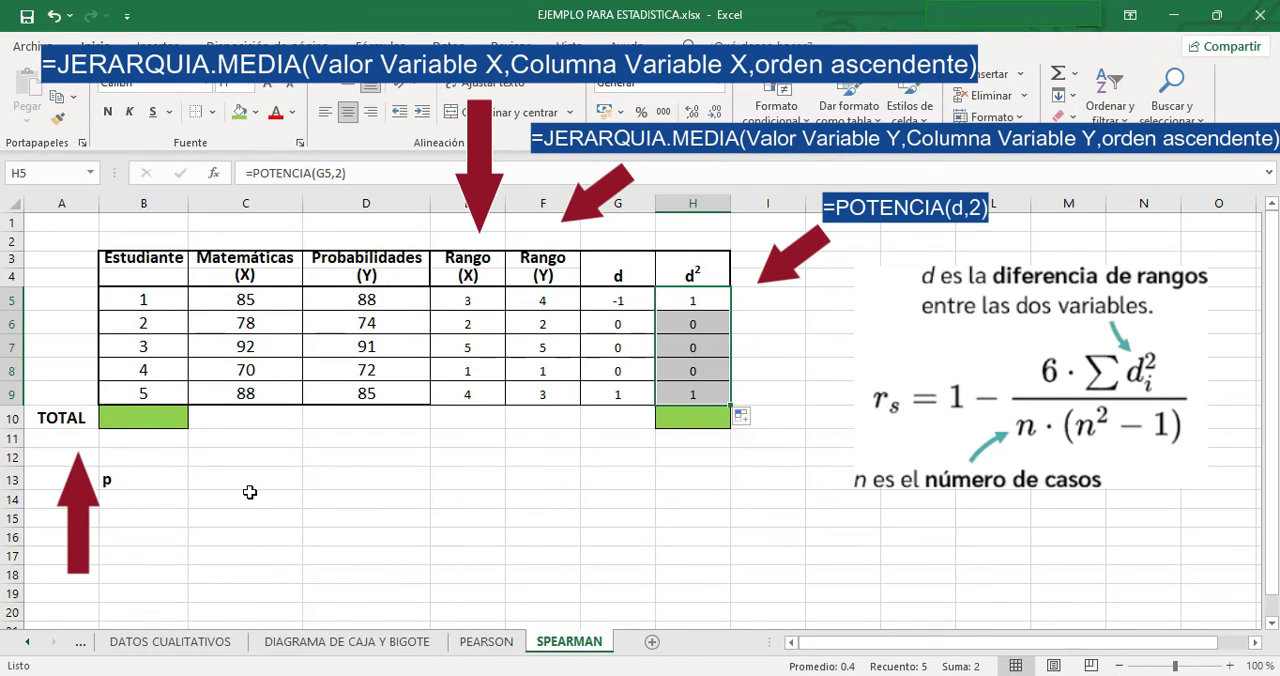
# - Count the students in the TOTAL row by entering =CONTAR(B5:B9) in B10
pyautogui.click(117, 420)
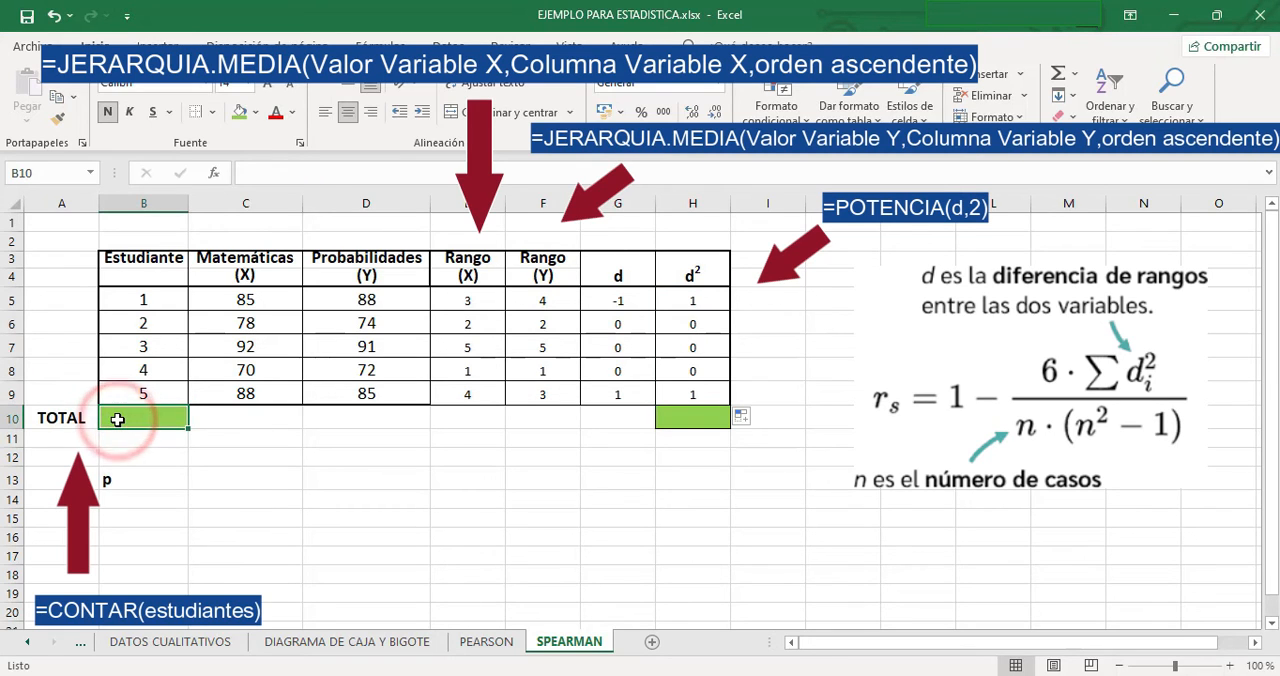
pyautogui.write('=con')
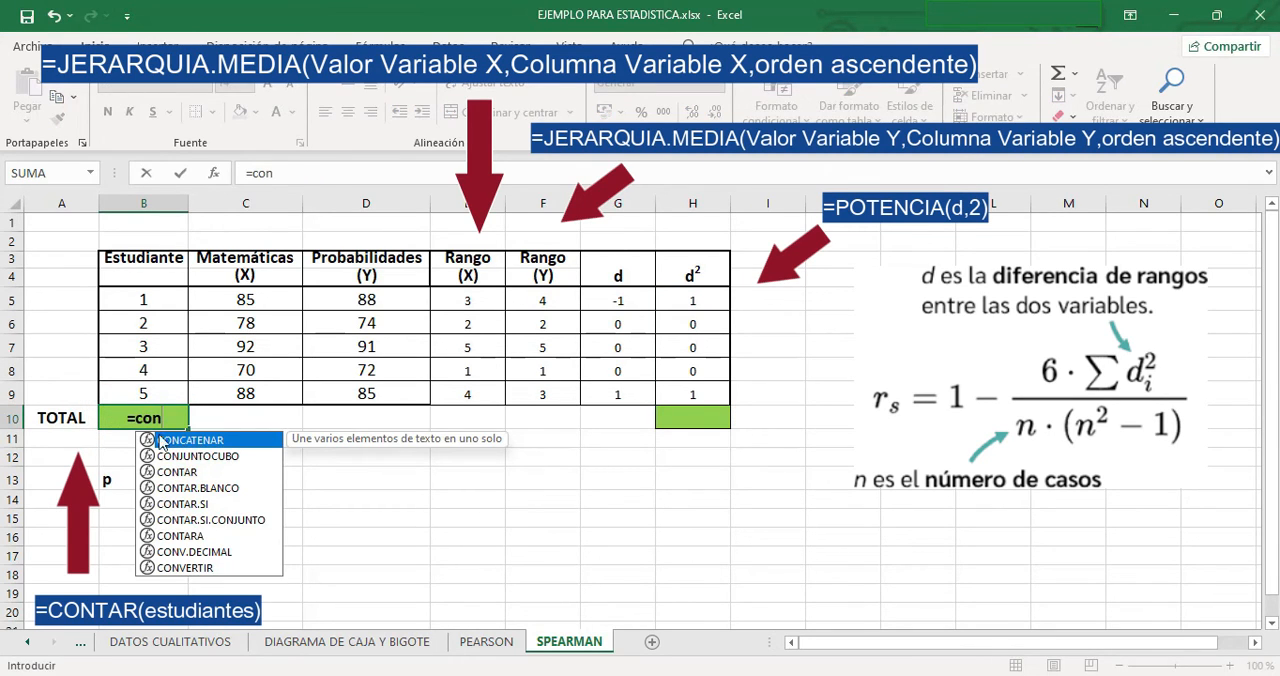
pyautogui.doubleClick(187, 467)
pyautogui.moveTo(117, 298); pyautogui.dragTo(118, 387)
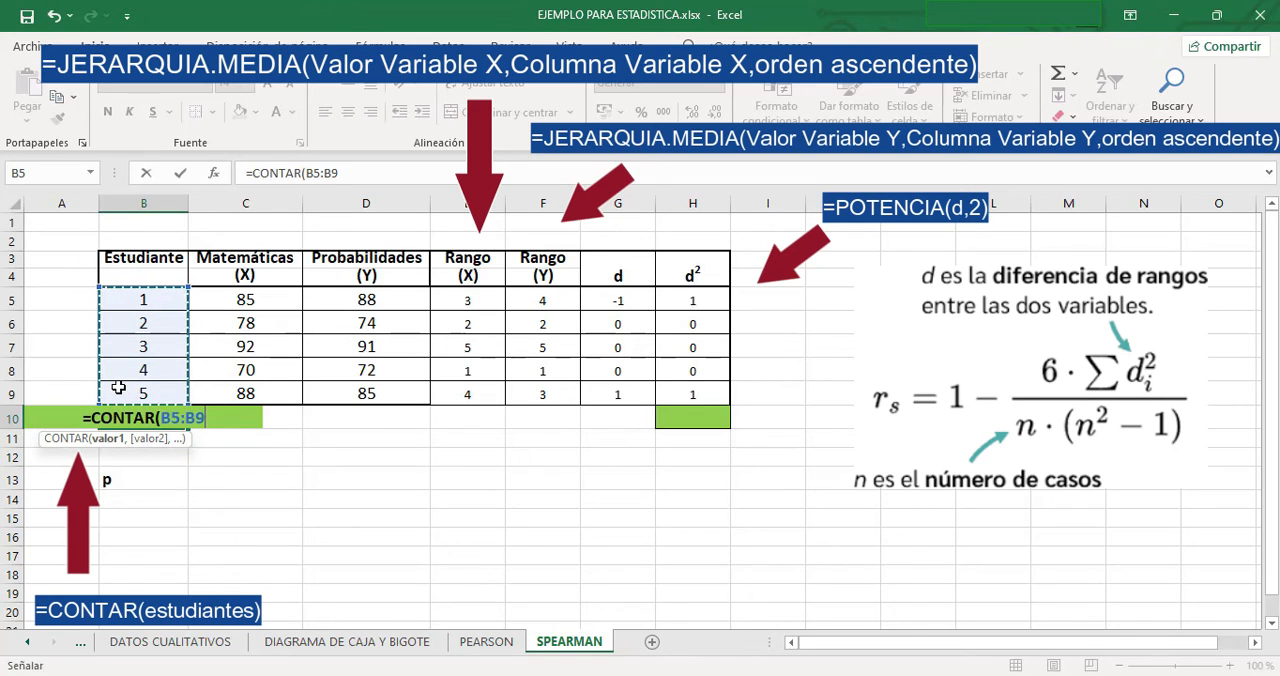
pyautogui.write(')')
pyautogui.press('Return')
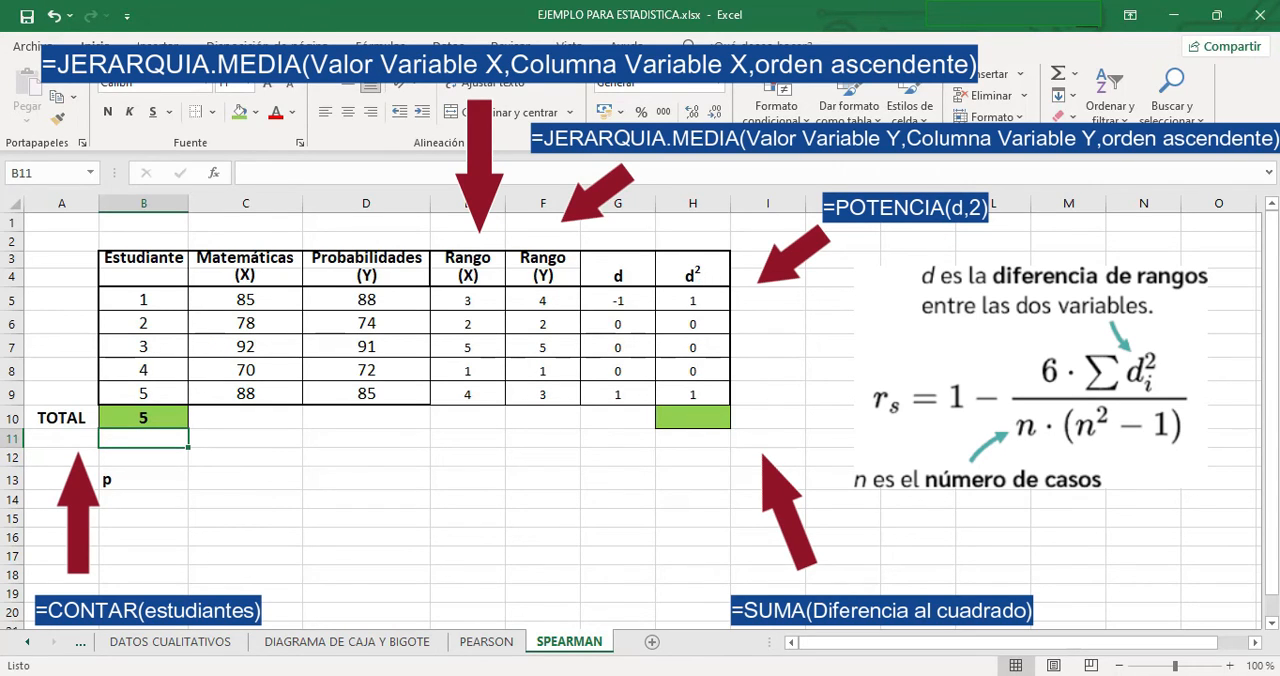
# - Total the squared differences by entering =SUMA(H5:H9) in H10
pyautogui.click(686, 416)
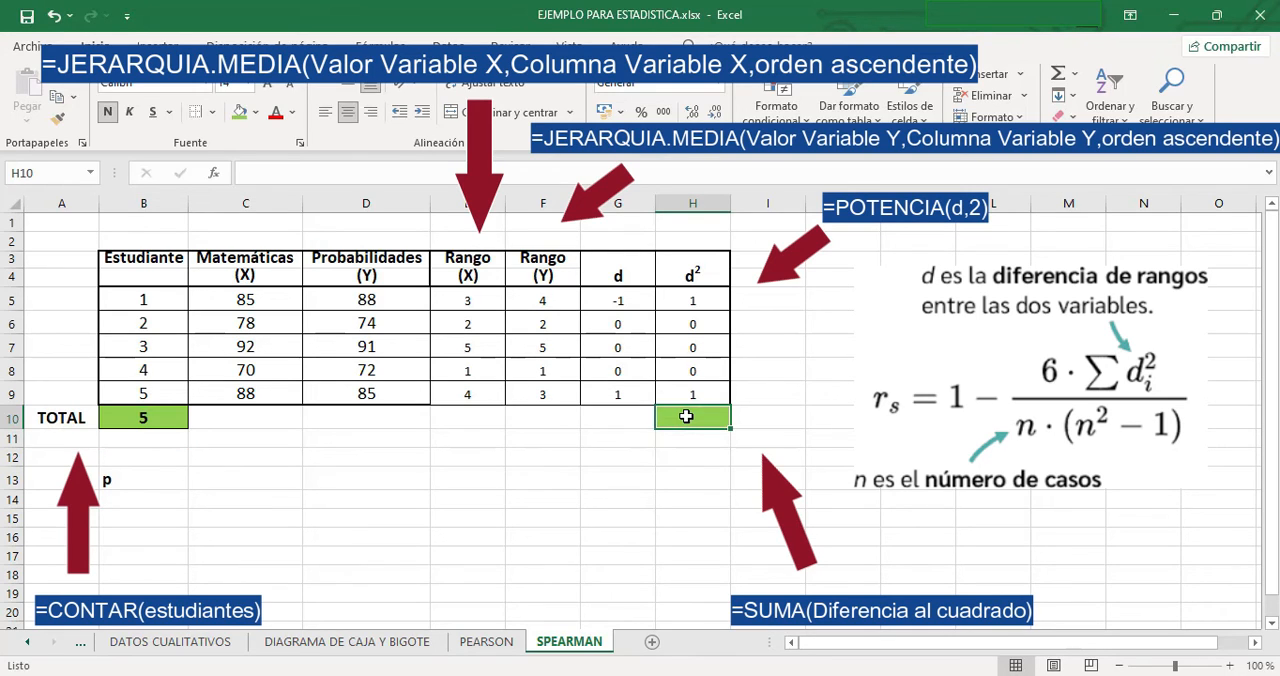
pyautogui.write('=sum')
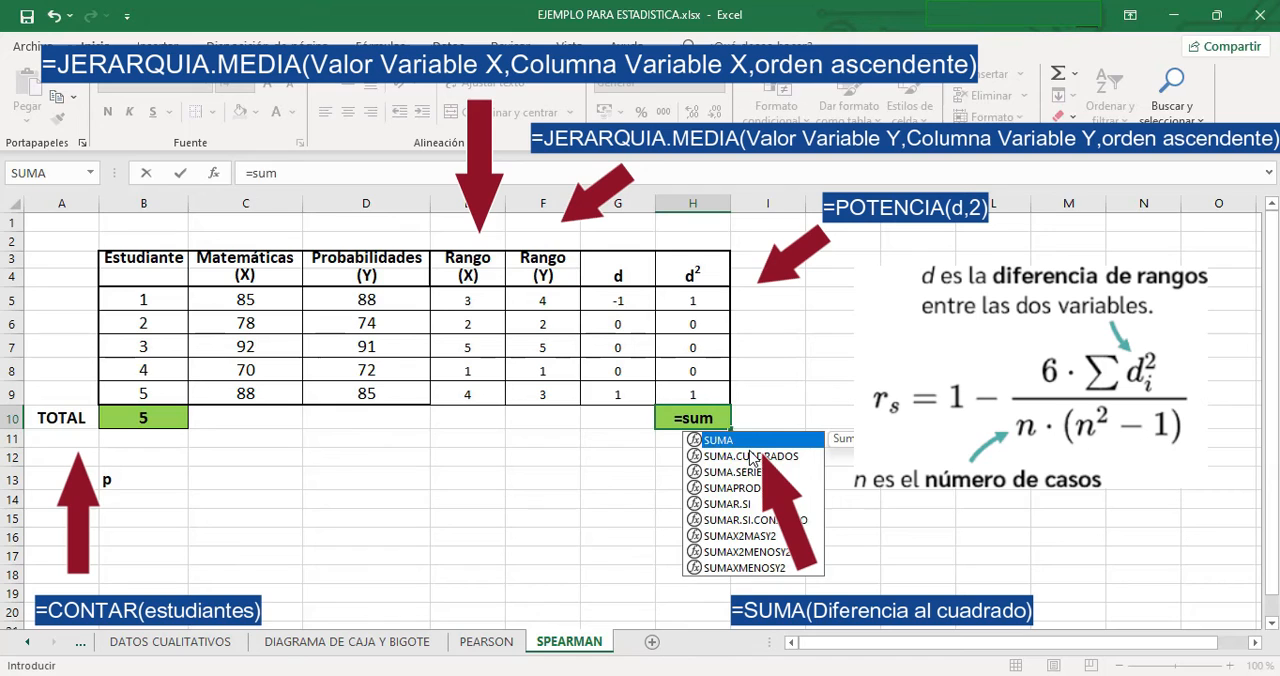
pyautogui.doubleClick(722, 440)
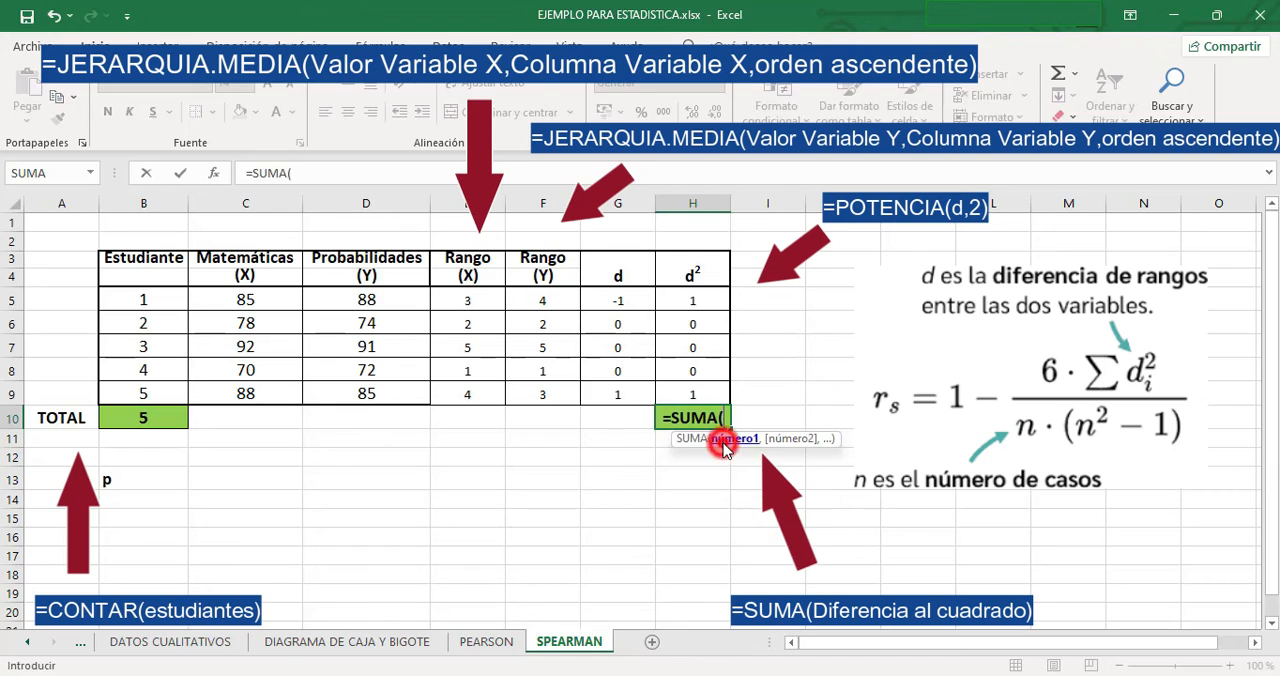
pyautogui.moveTo(693, 300); pyautogui.dragTo(693, 394)
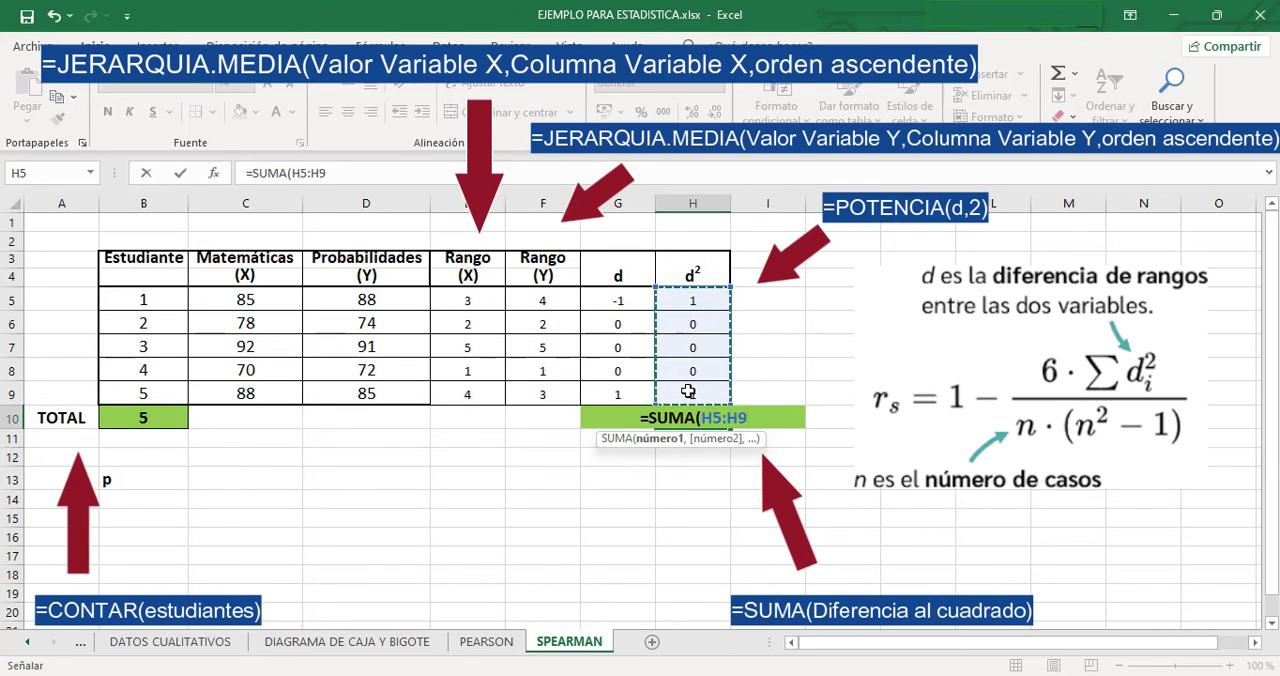
pyautogui.press('Return')
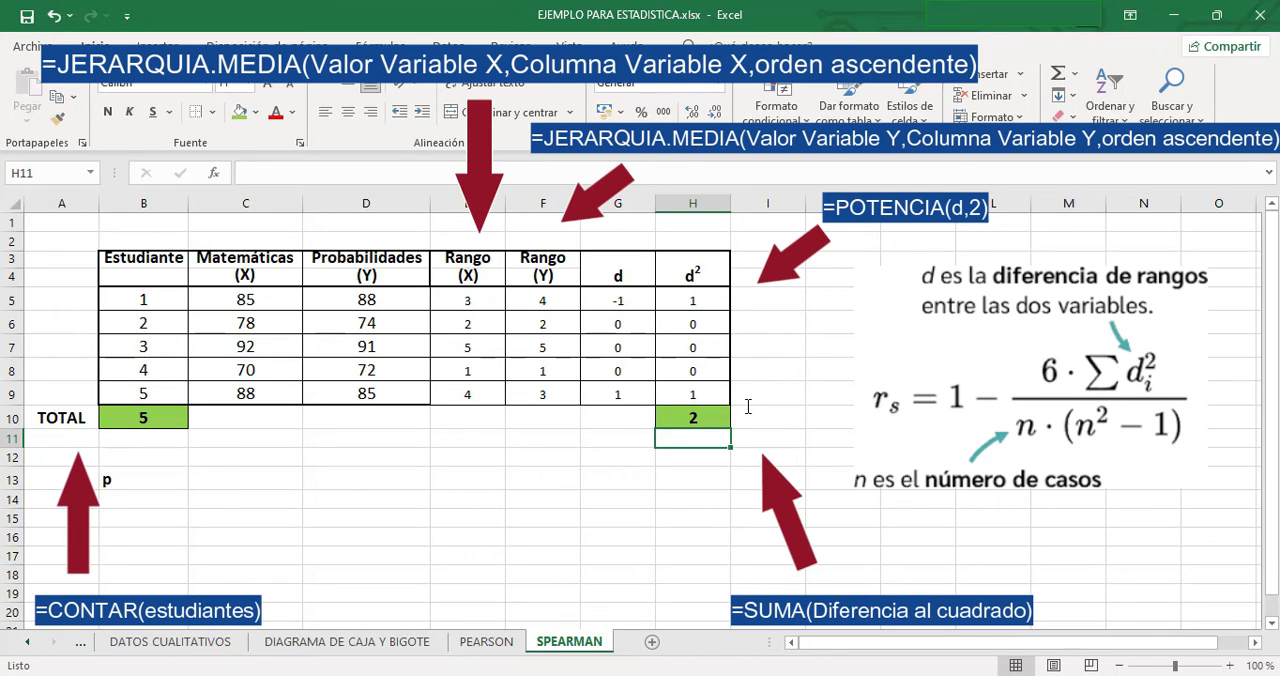
# - Enter =1-((6*H10/B10*(POTENCIA(B10,2)-1))) in C13 to calculate Spearman's coefficient p
pyautogui.click(211, 478)
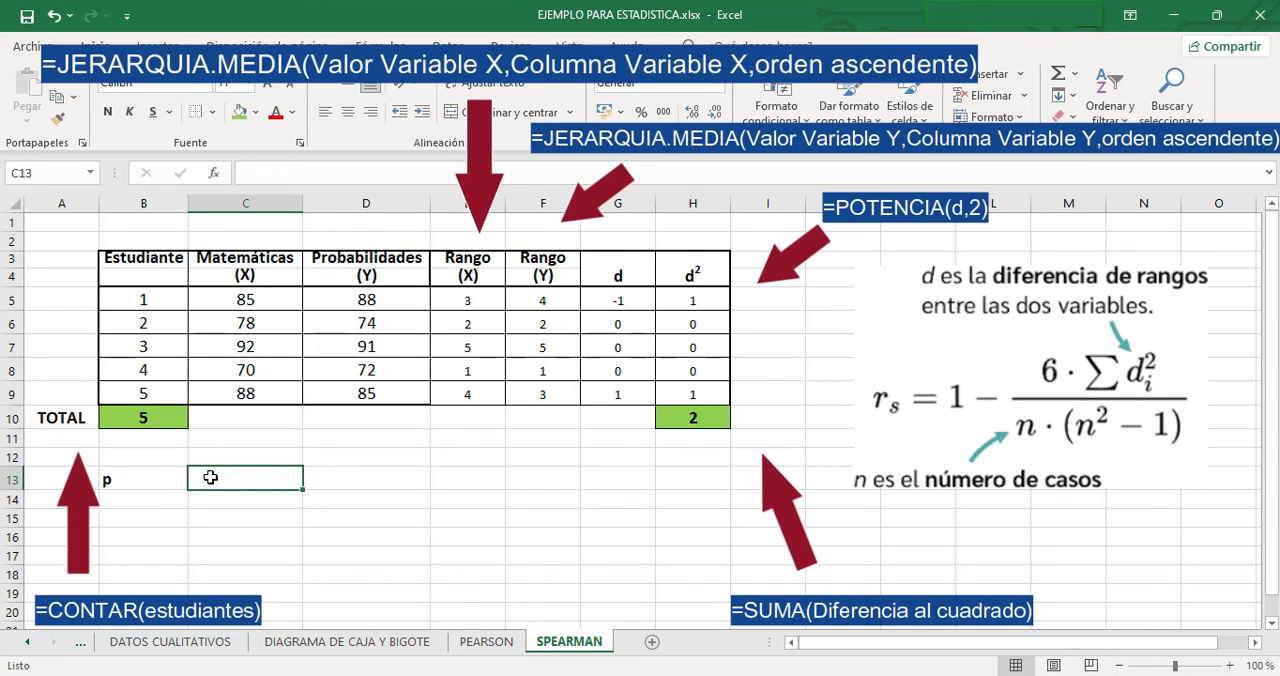
pyautogui.write('=')
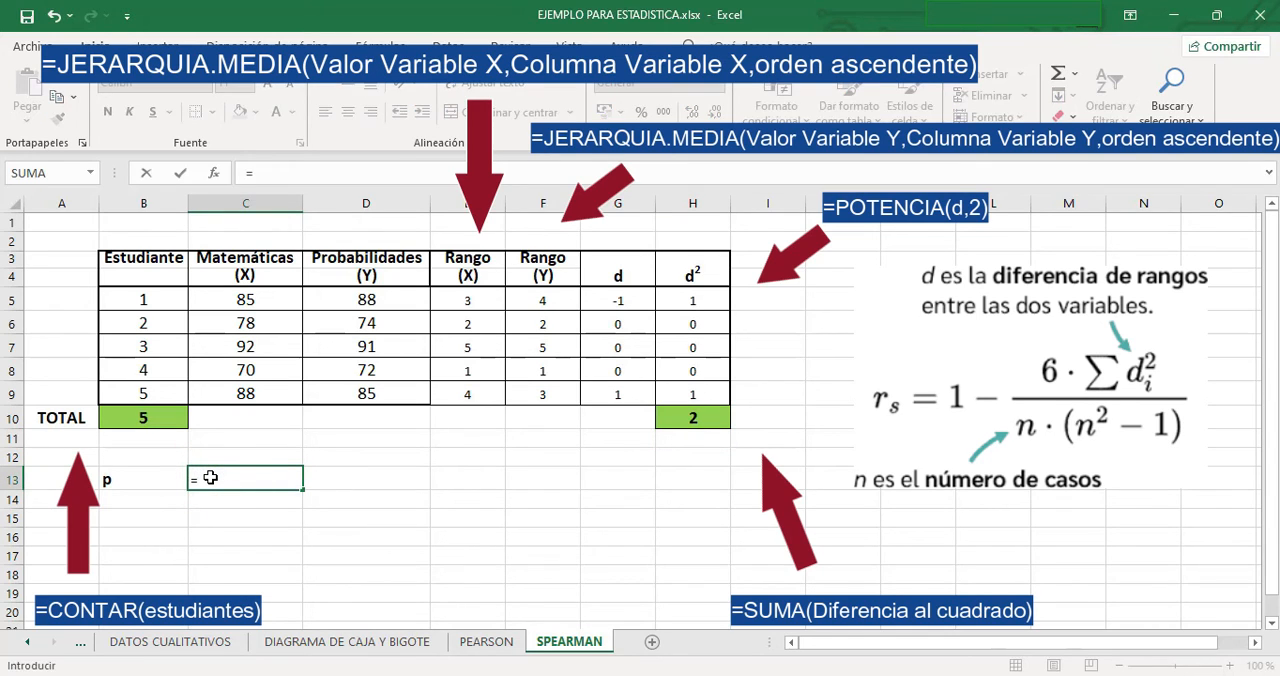
pyautogui.write('1-((6*')
pyautogui.click(674, 421)
pyautogui.write('/')
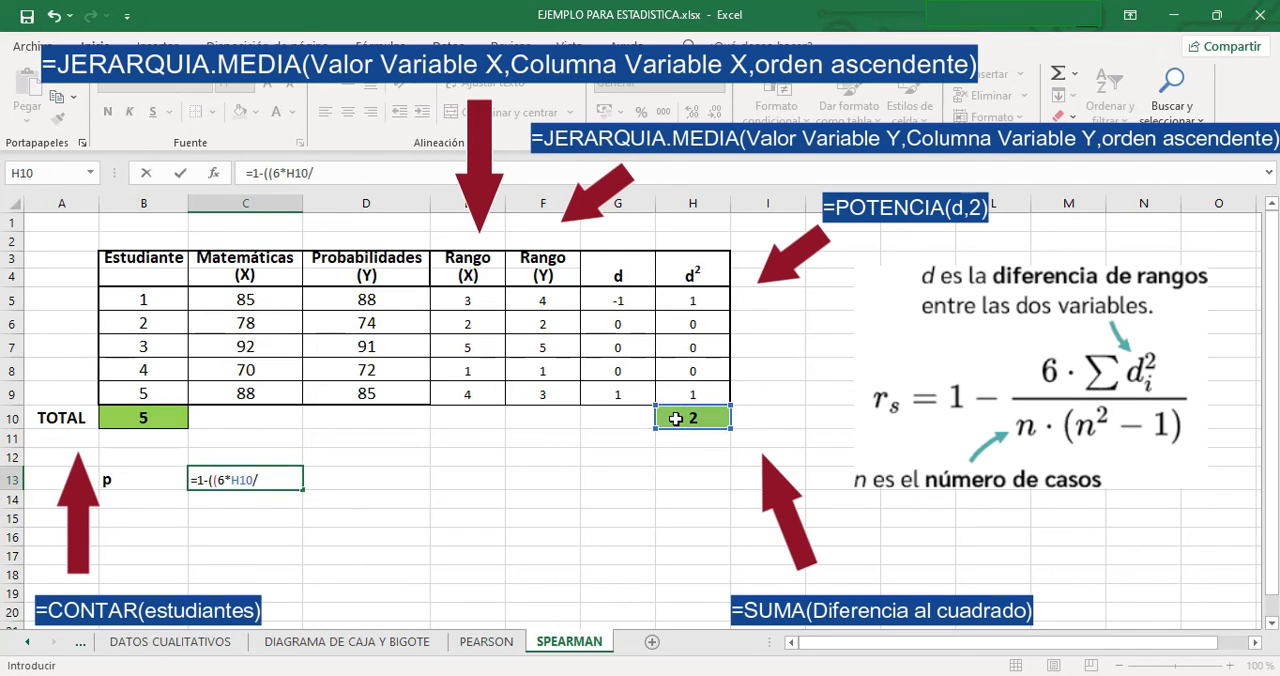
pyautogui.click(152, 421)
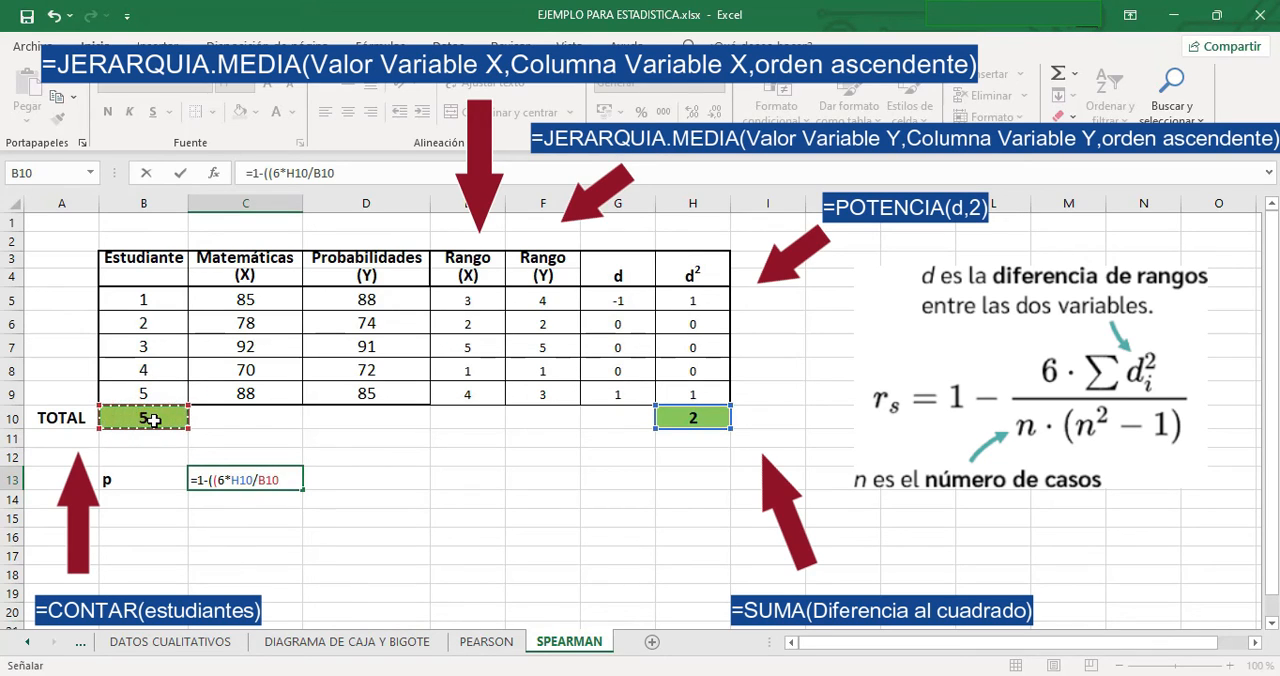
pyautogui.write('*(')
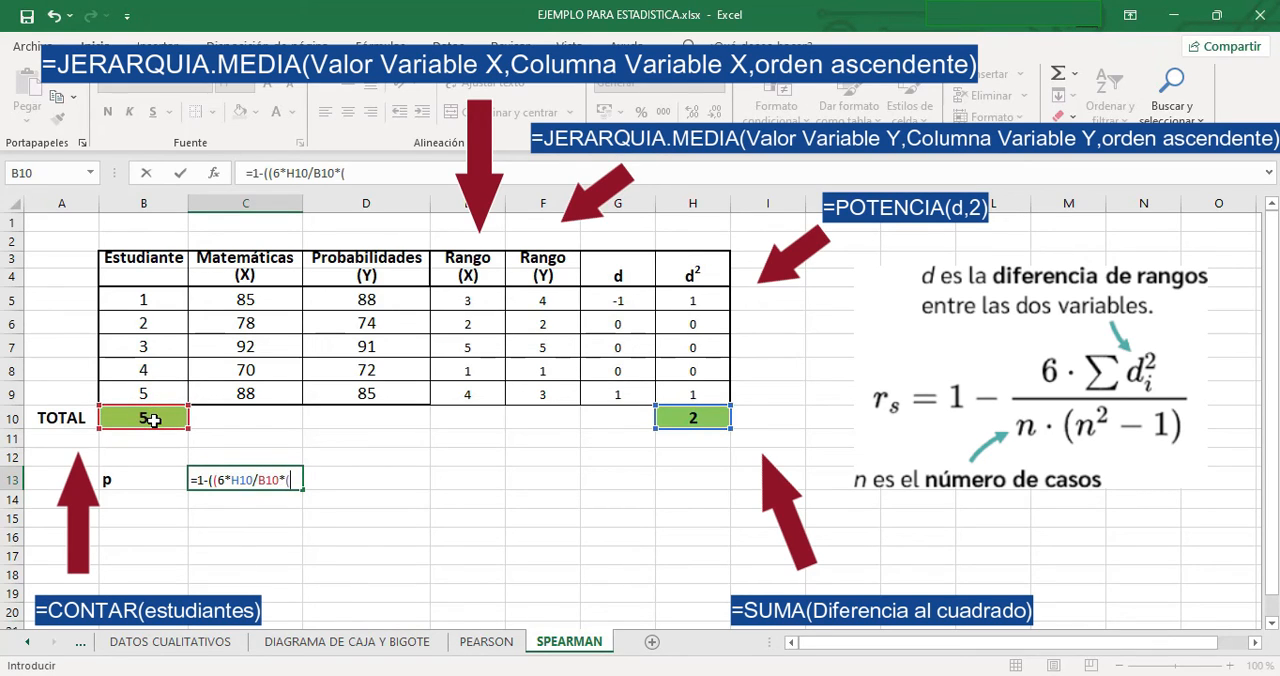
pyautogui.write('pon')
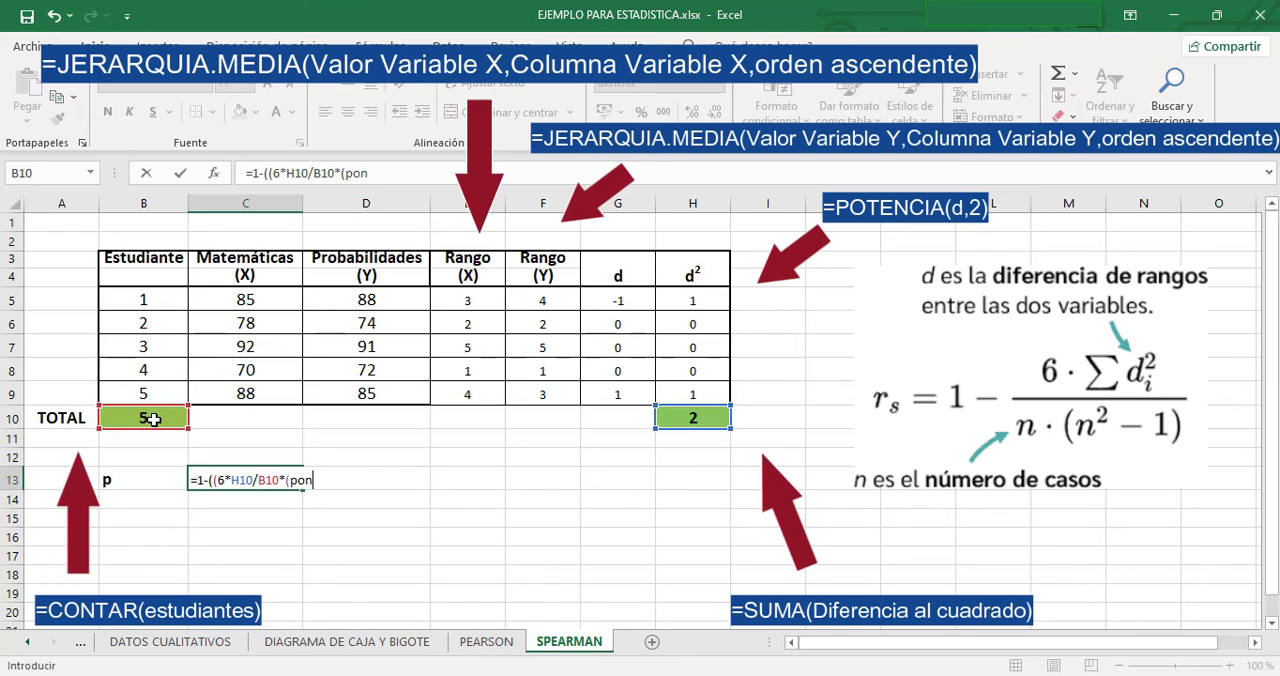
pyautogui.press('BackSpace')
pyautogui.write('t')
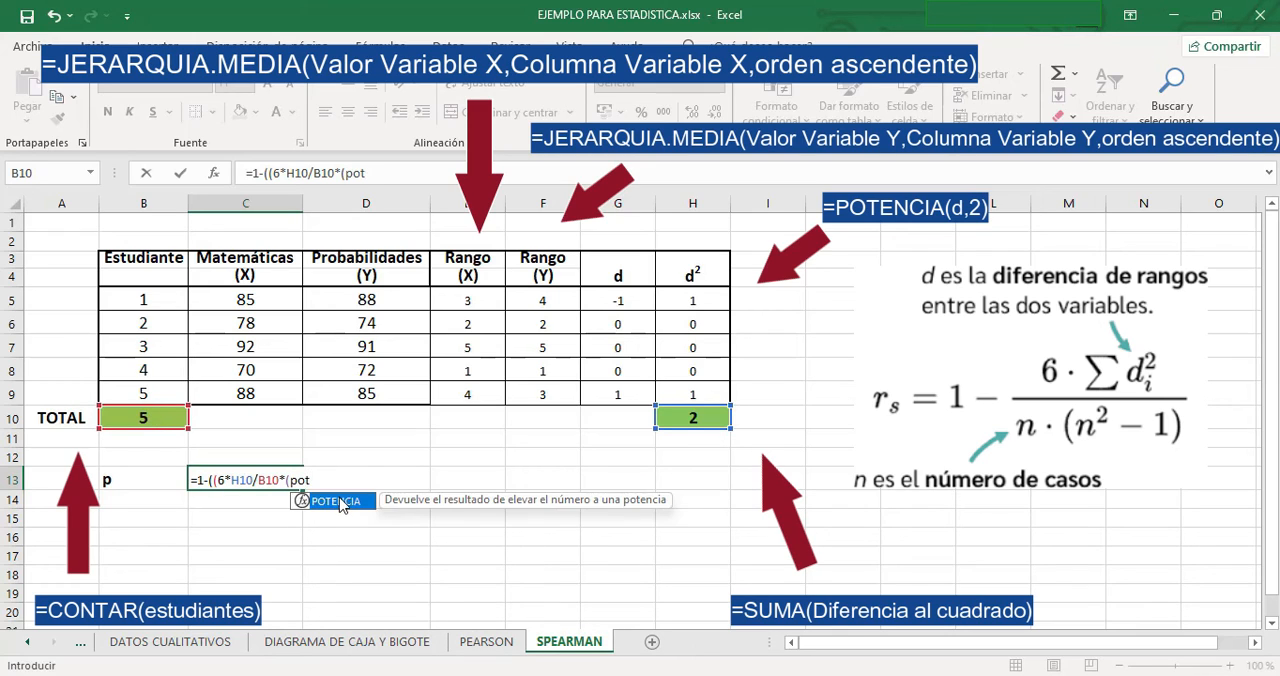
pyautogui.press('Tab')
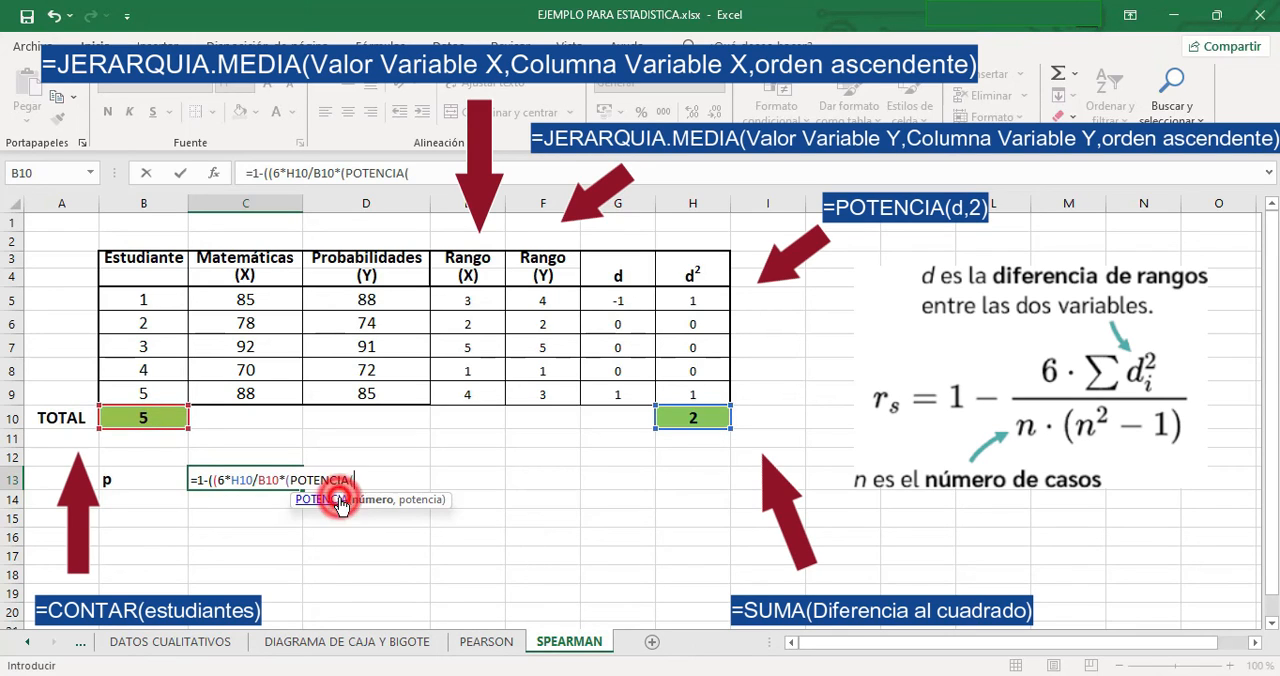
pyautogui.click(146, 418)
pyautogui.write(',2')
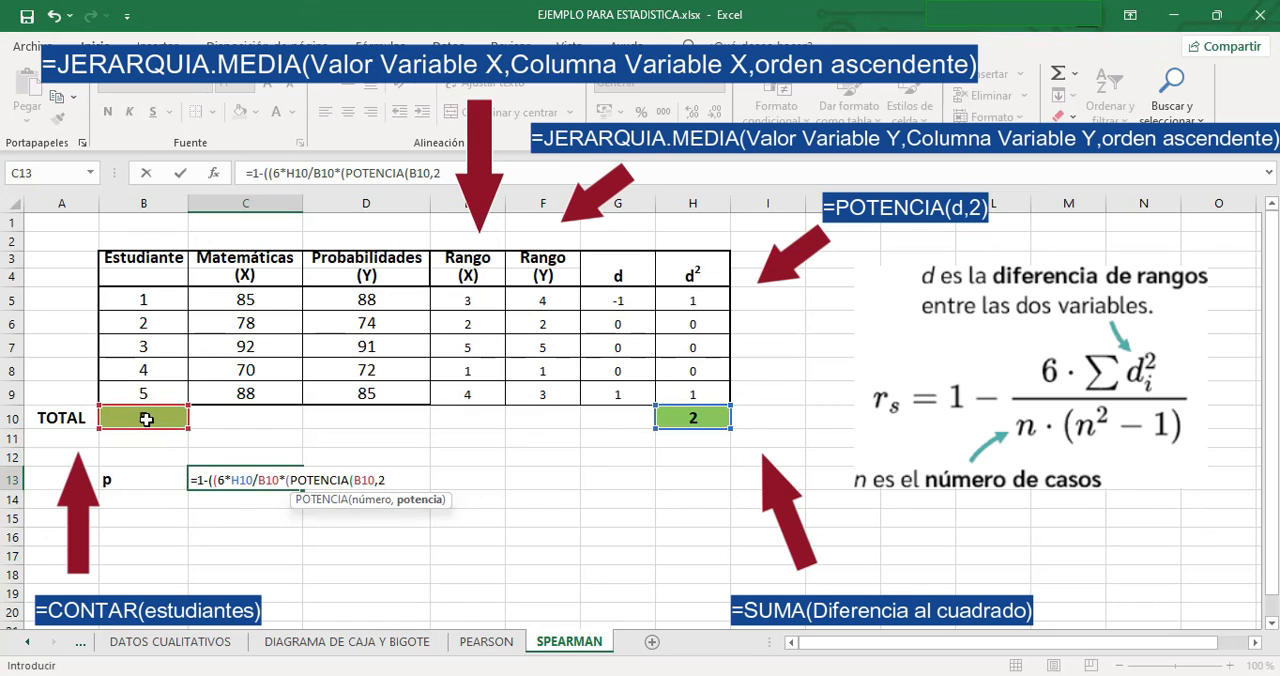
pyautogui.write(')')
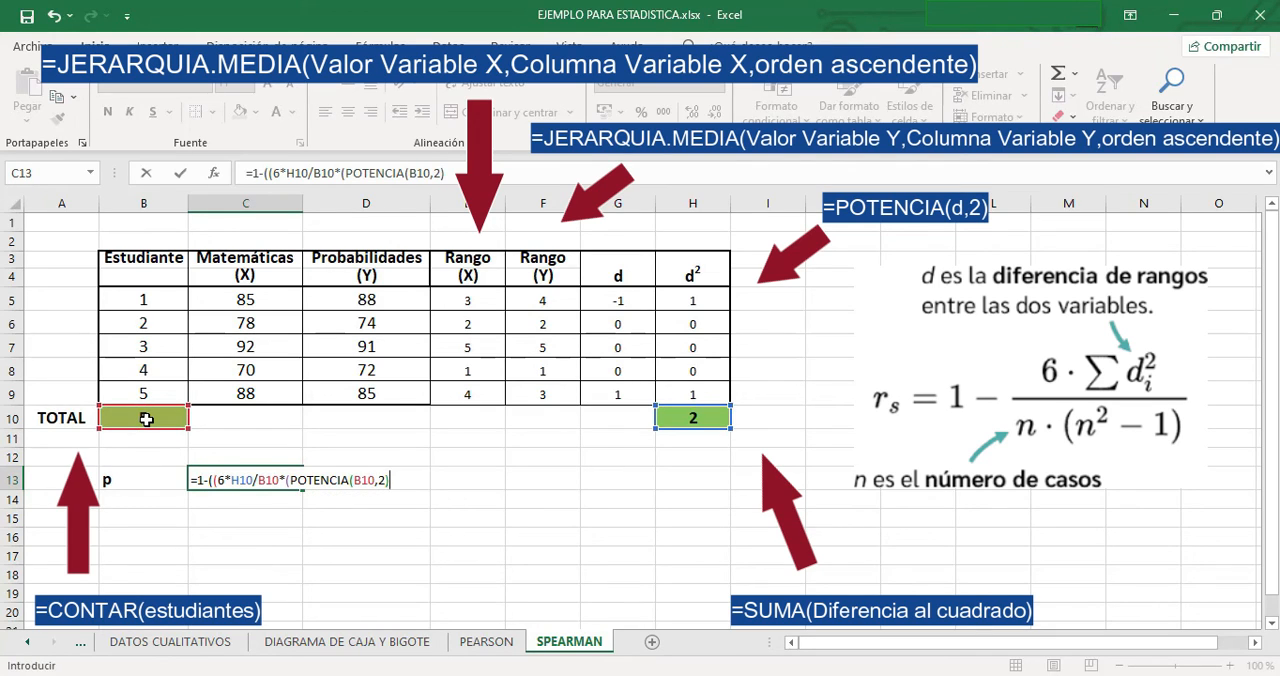
pyautogui.write('-1)))')
pyautogui.hotkey('ctrl', 'Return')
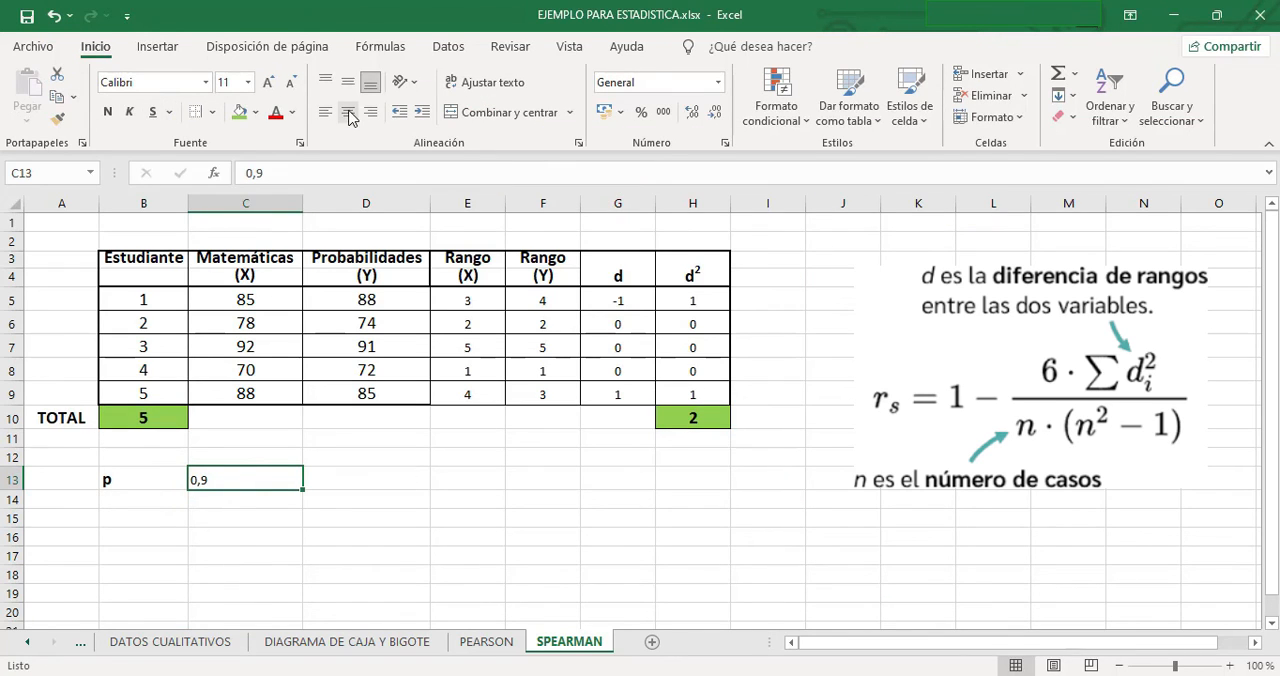
# - Format the coefficient in C13 as centered, bold text at font size 14
pyautogui.click(347, 112)
pyautogui.click(107, 112)
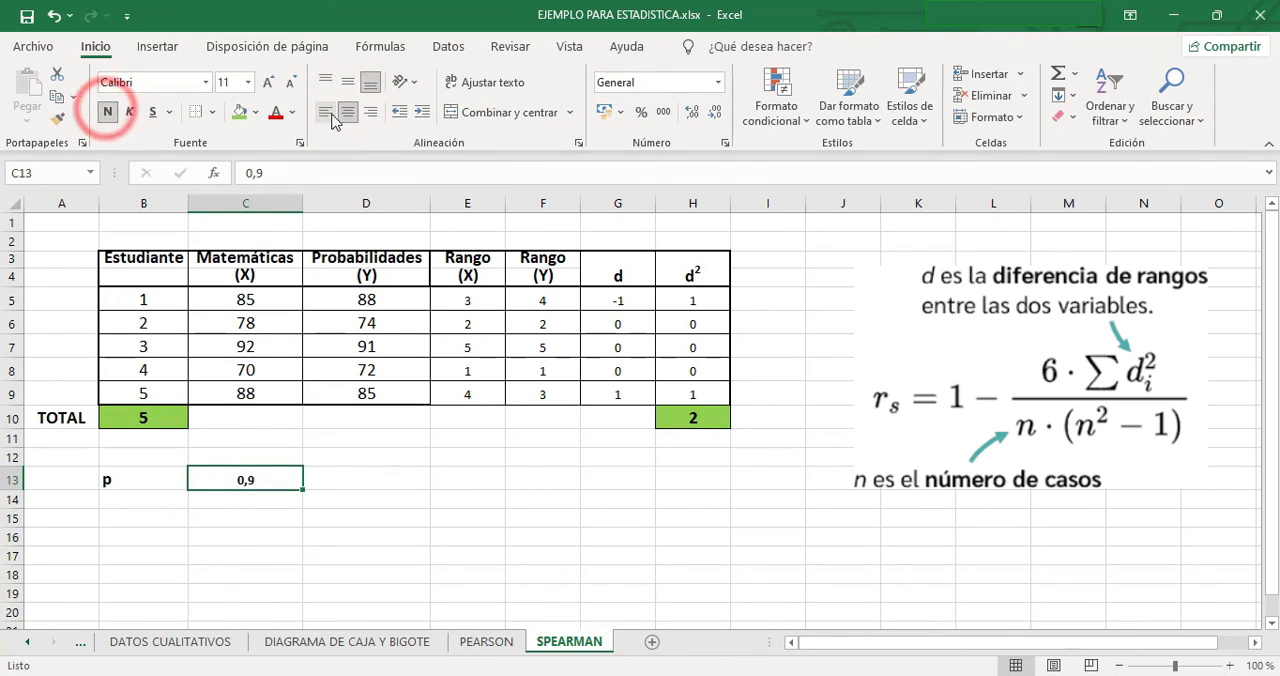
pyautogui.click(249, 82)
pyautogui.click(234, 206)
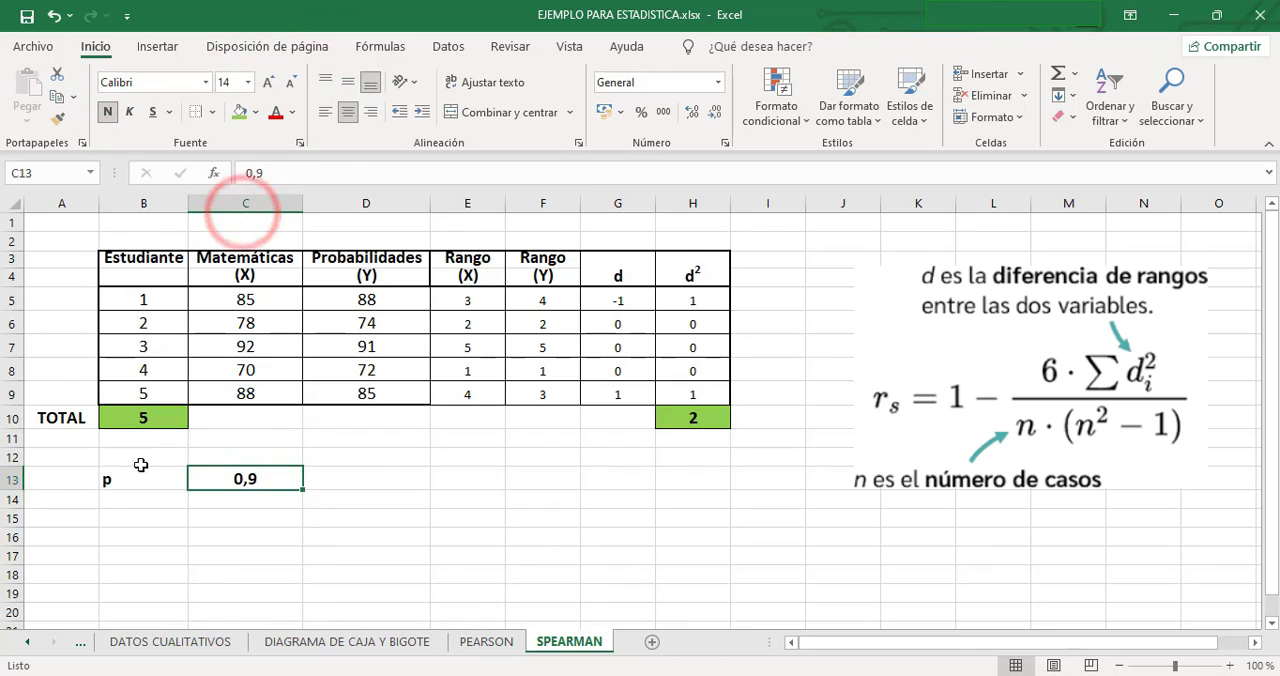